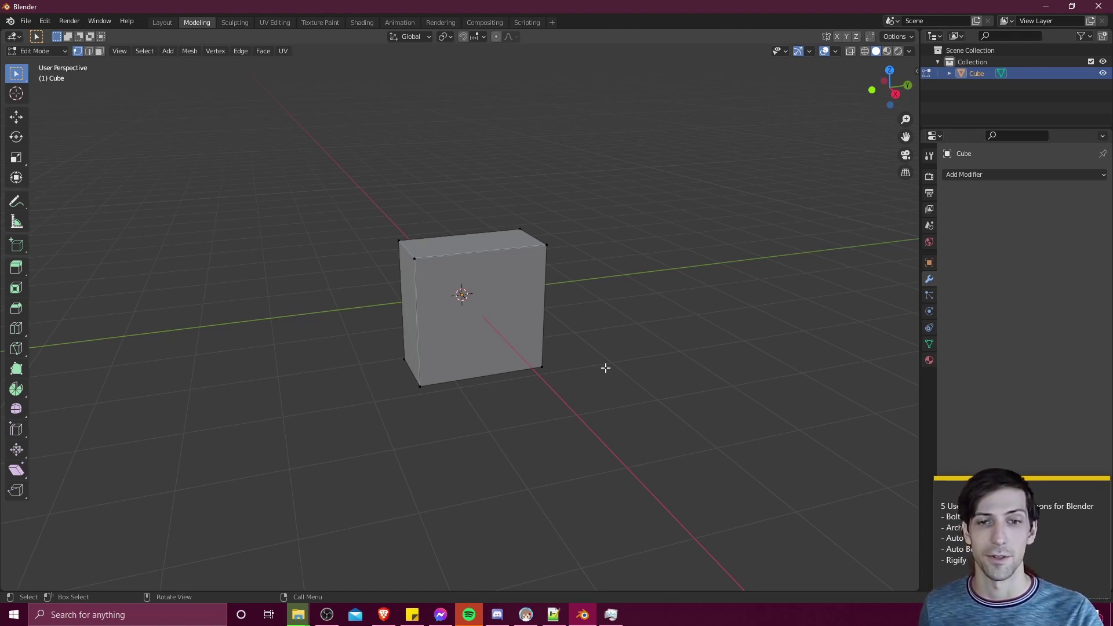
- Search the add-ons for 'Bolt' and enable Add Mesh: BoltFactory
left_click(41, 24)
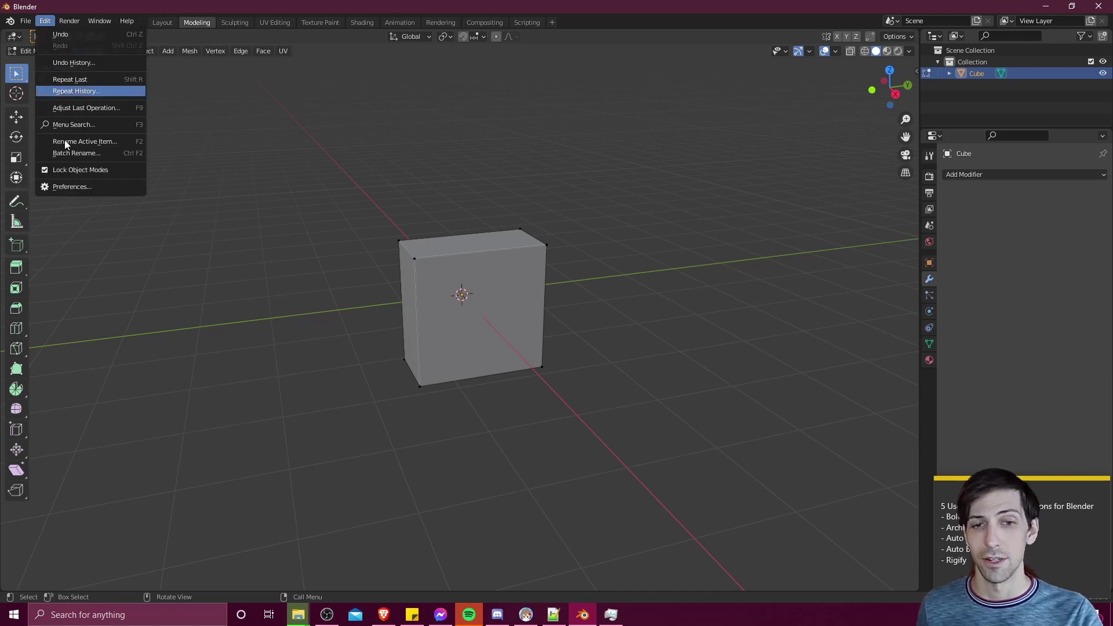
left_click(85, 186)
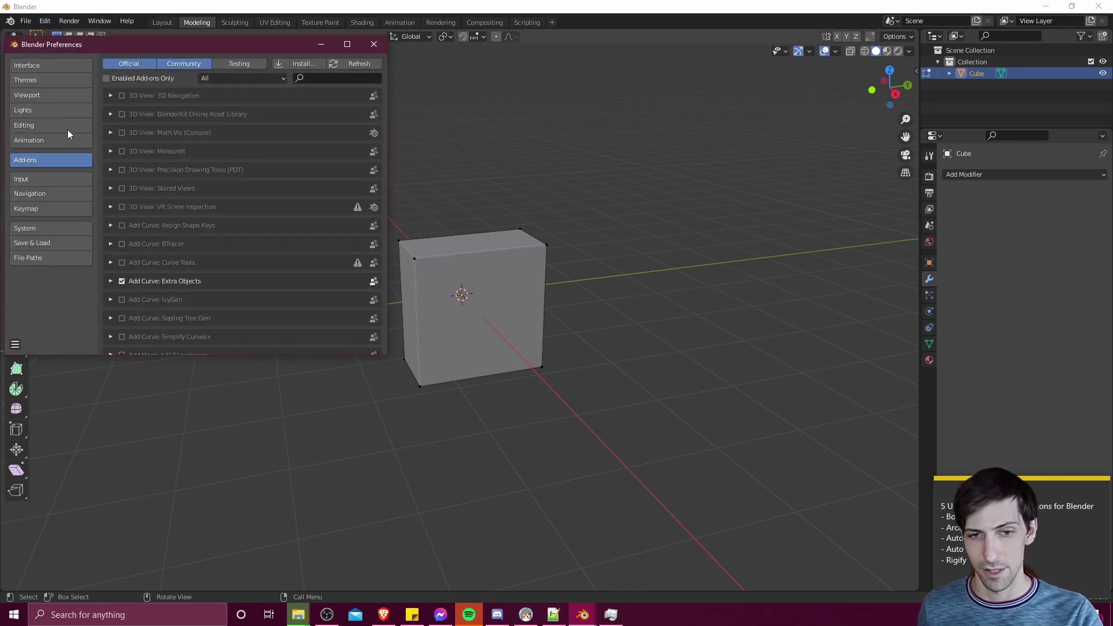
left_click(314, 80)
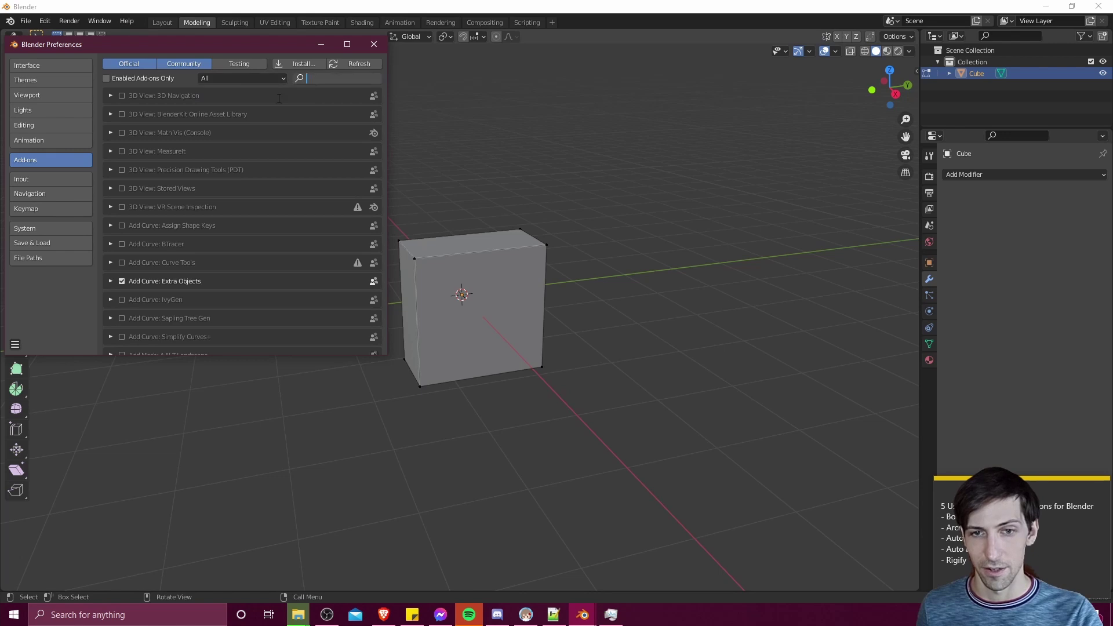
type("Bolt")
key("Return")
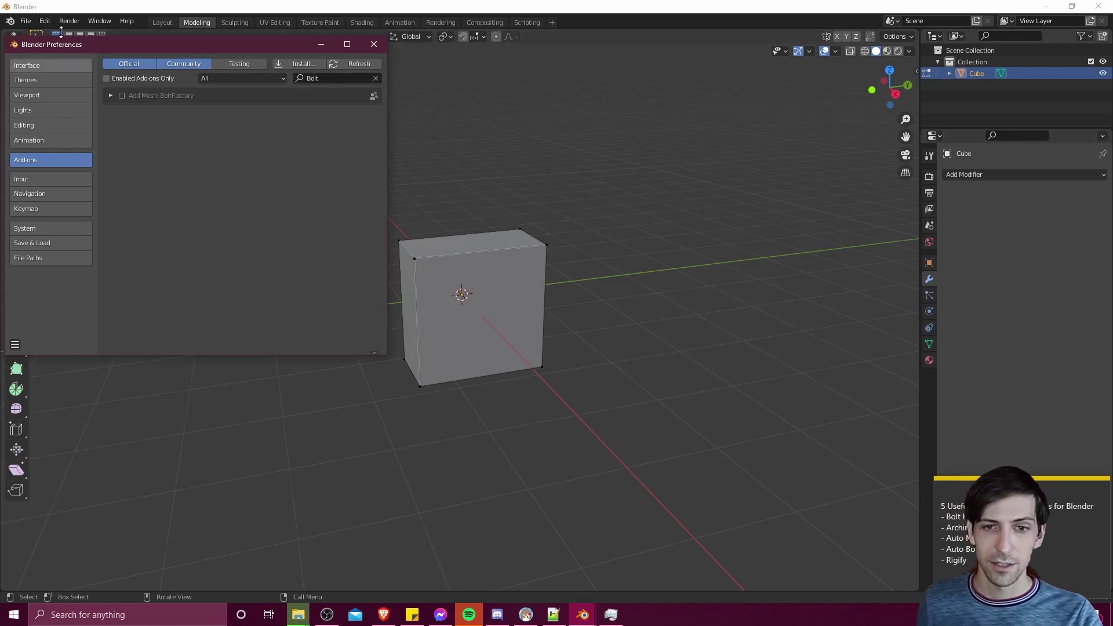
left_click(123, 97)
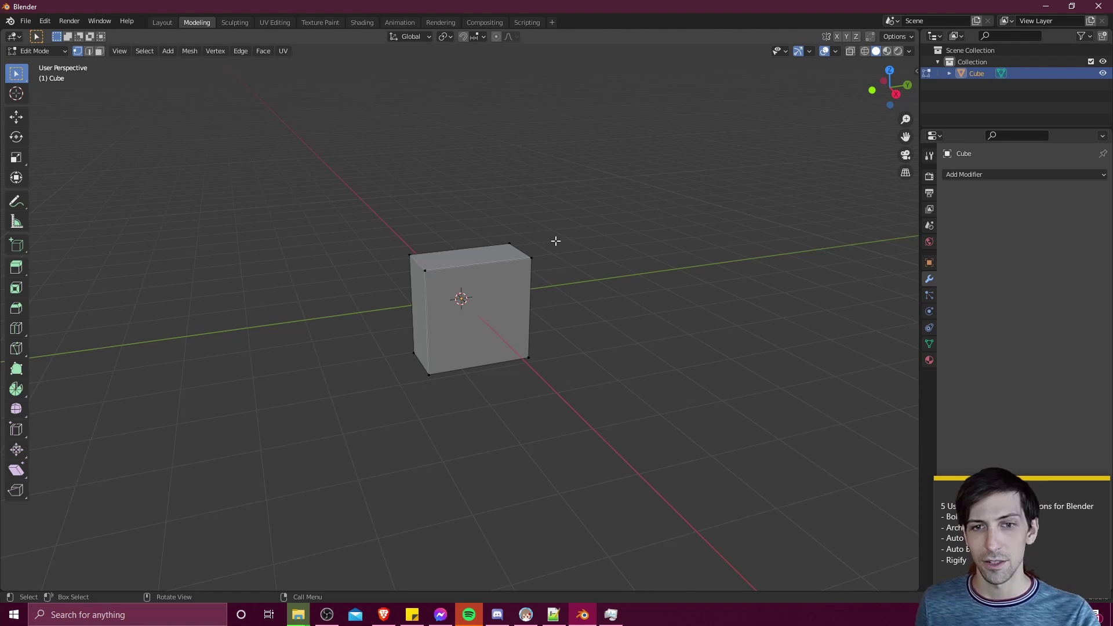
- Add a BoltFactory bolt mesh and set its Shank Length to 1 m
left_click(168, 52)
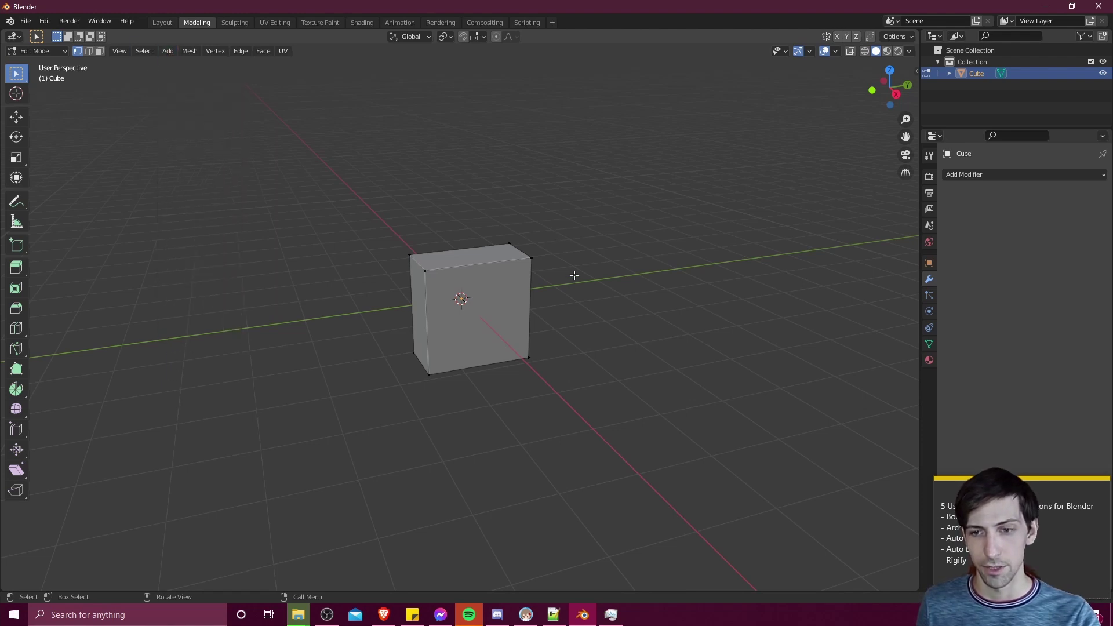
middle_click_drag(620, 280, 585, 280)
key("shift+a")
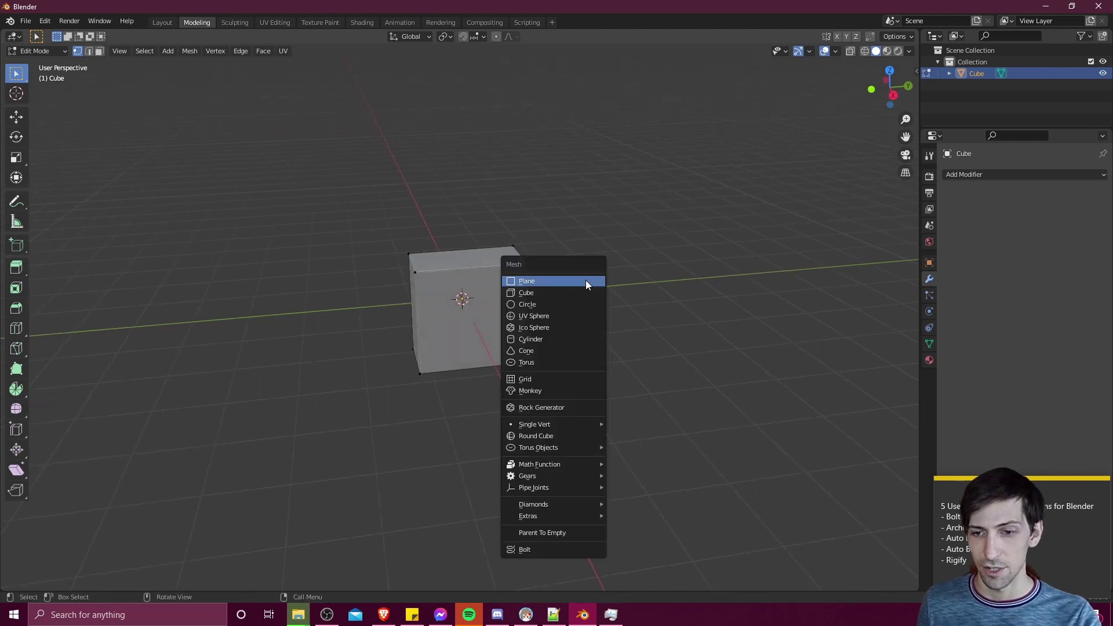
left_click(538, 549)
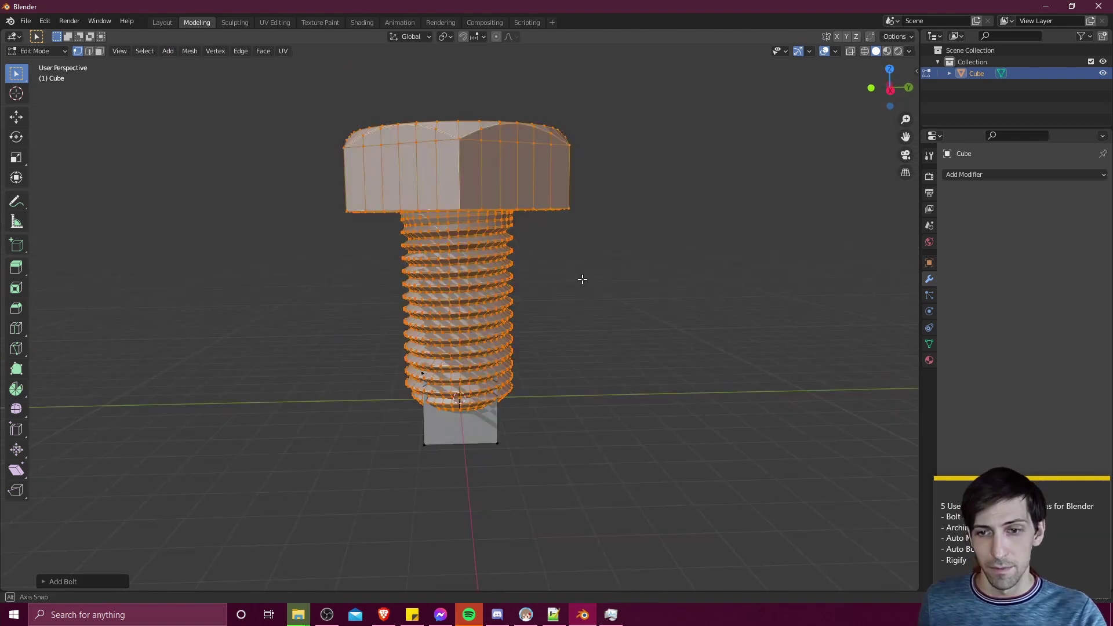
middle_click_drag(609, 316, 564, 282)
middle_click_drag(496, 150, 473, 322, "alt")
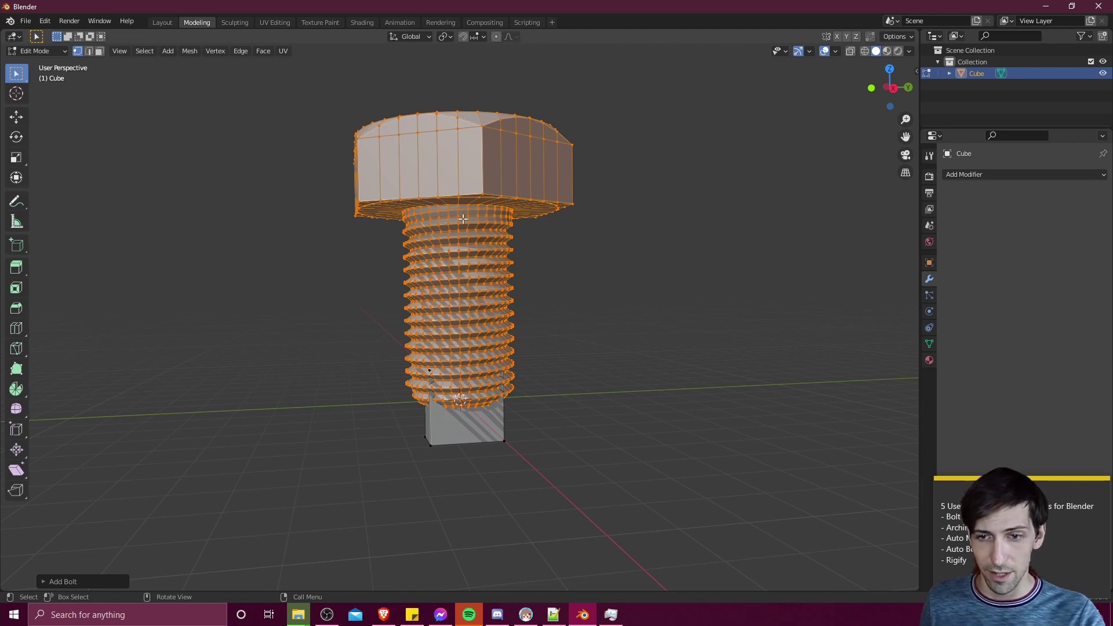
left_click(46, 582)
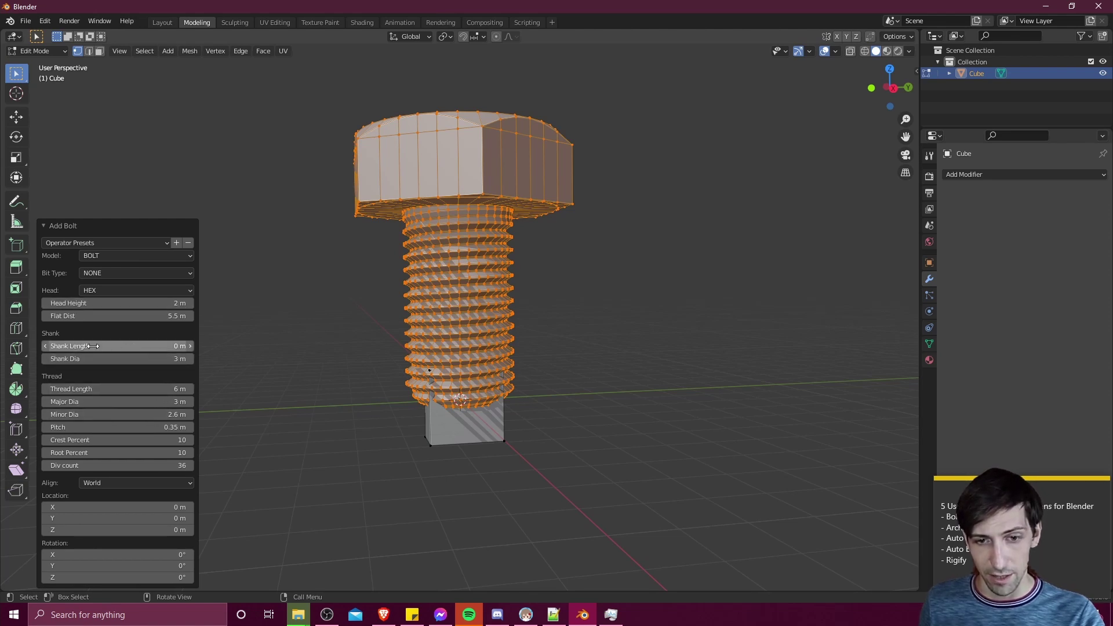
left_click_drag(116, 347, 212, 348)
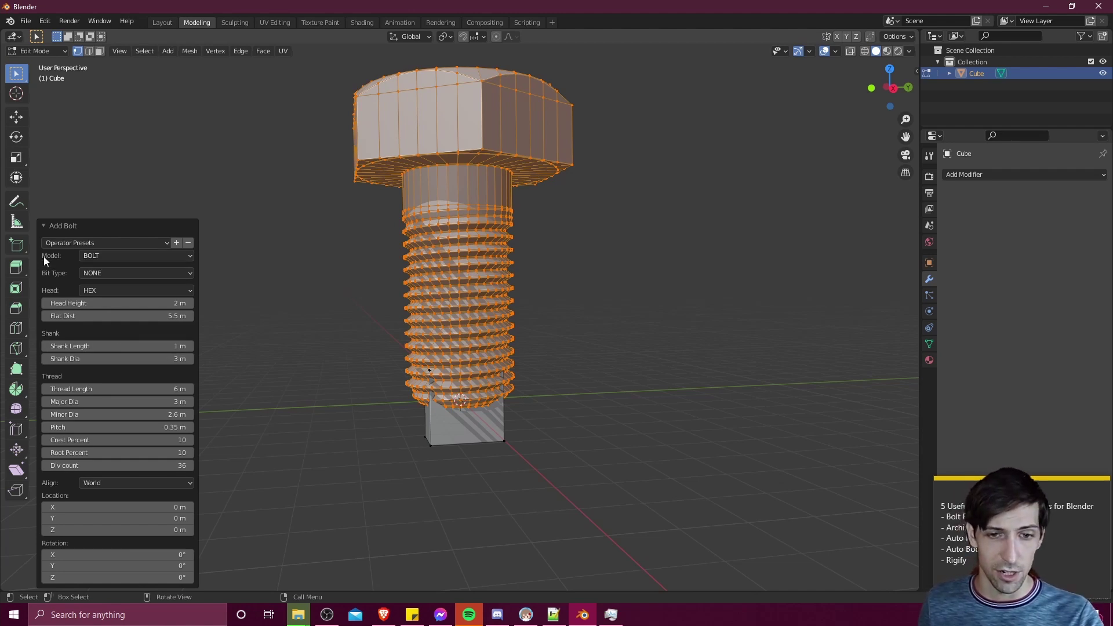
- Set the Add Bolt Model to NUT and orbit to inspect the hex nut
left_click(97, 256)
left_click(100, 281)
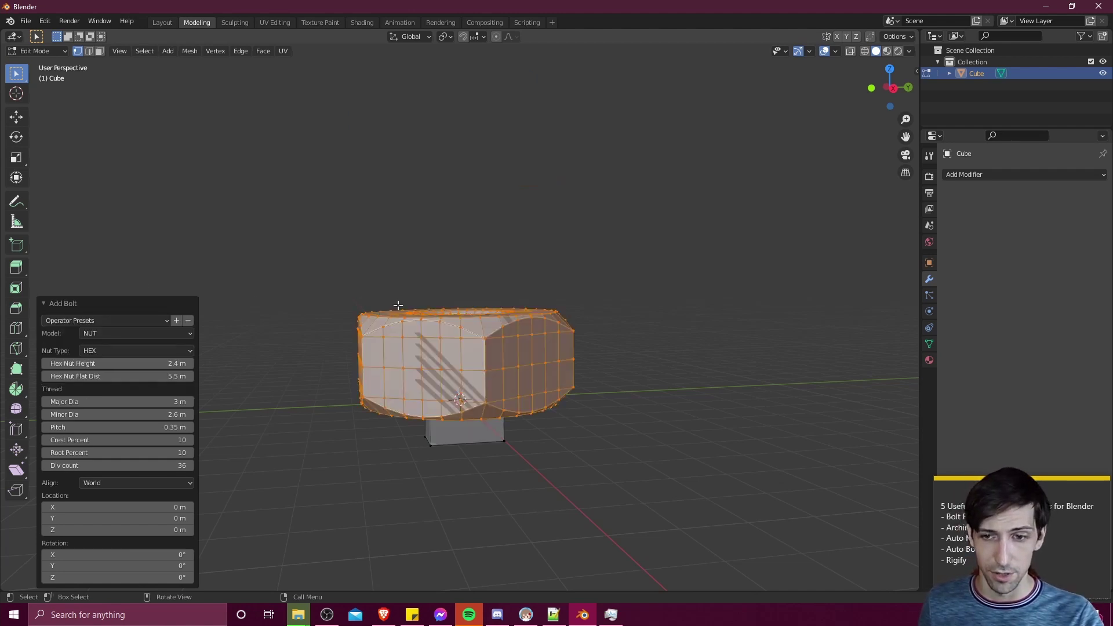
middle_click_drag(615, 371, 602, 437)
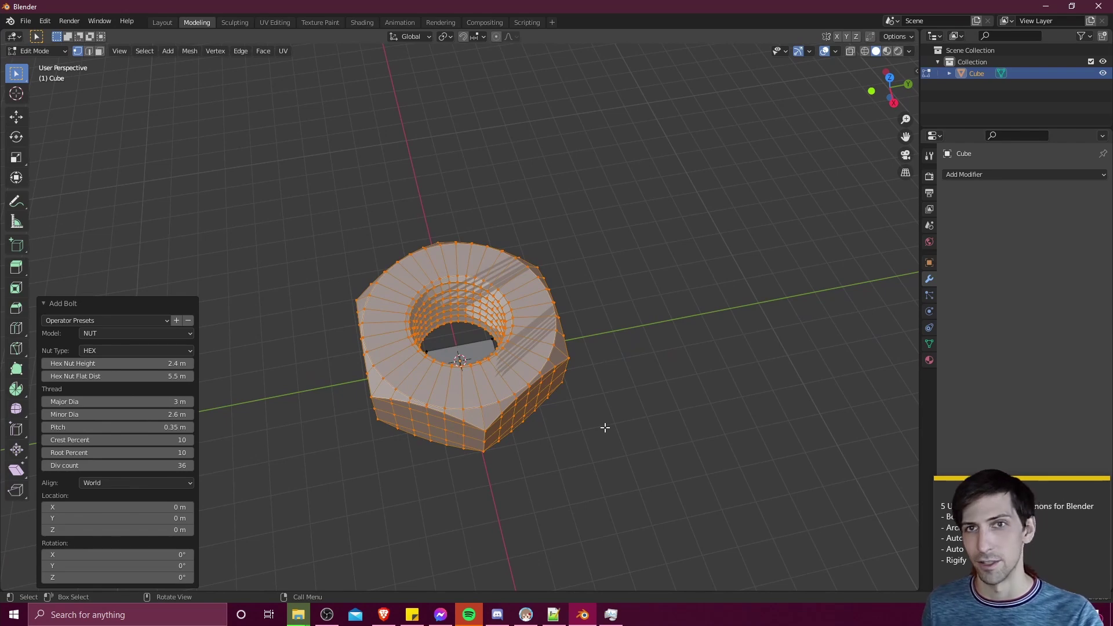
mouse_move(605, 427)
middle_mouse_down()
mouse_move(611, 420)
mouse_move(591, 415)
middle_mouse_up()
scroll(589, 414, "up", 3)
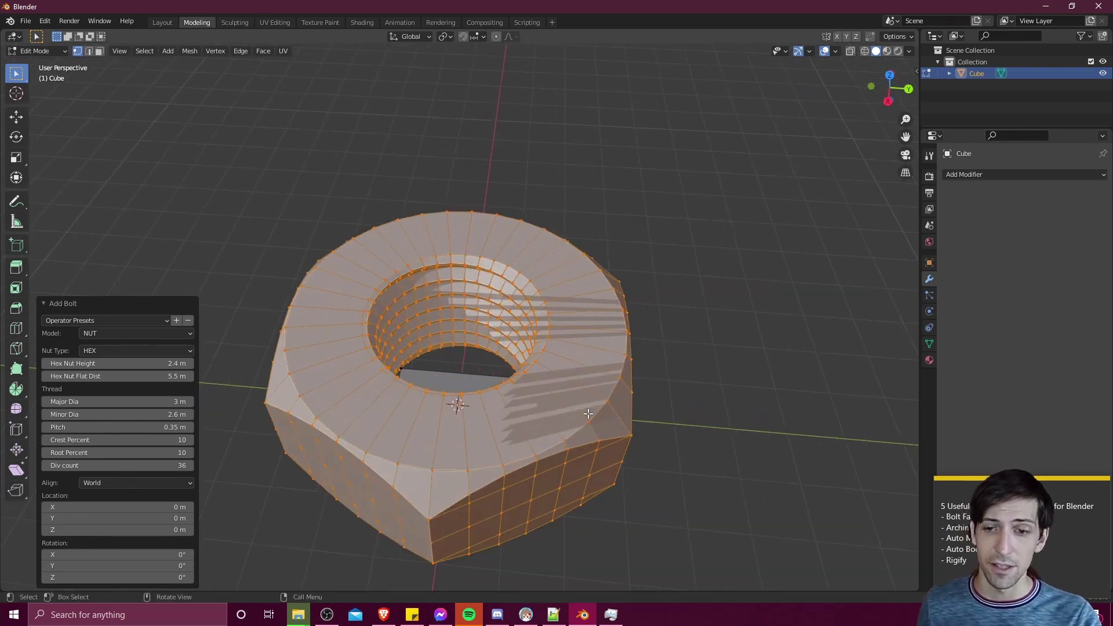
middle_click_drag(494, 335, 482, 317)
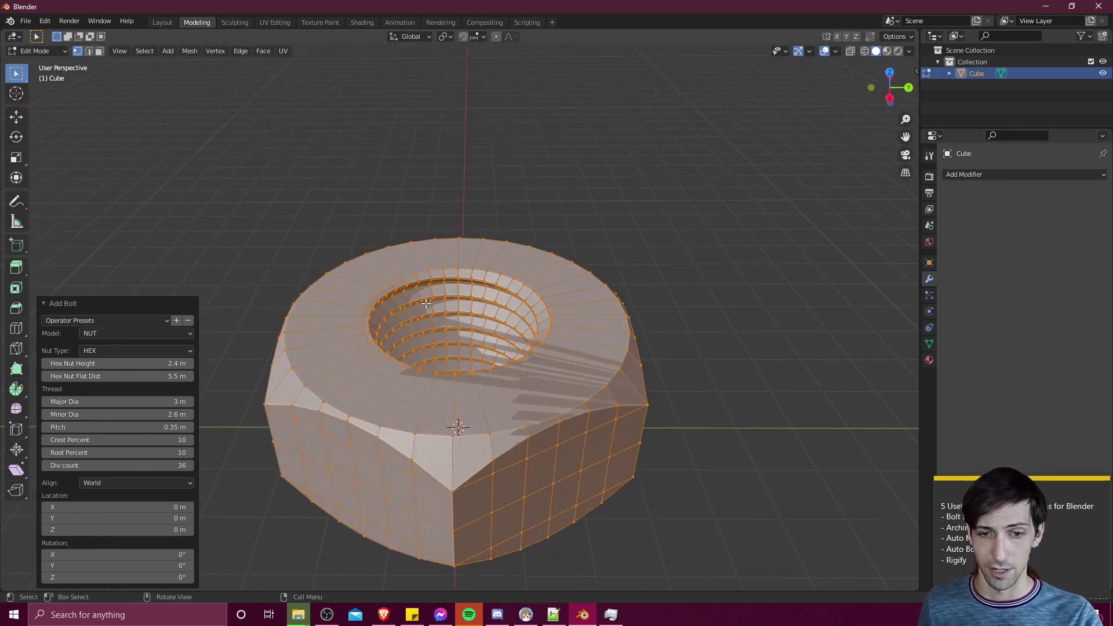
middle_click_drag(418, 301, 423, 333)
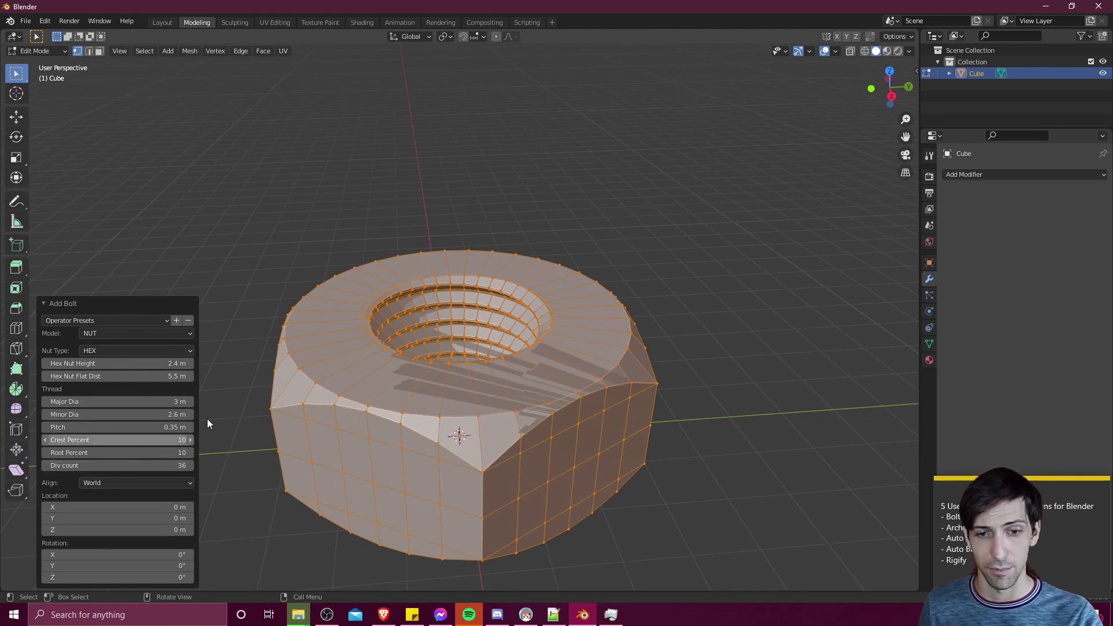
middle_click_drag(421, 394, 199, 335)
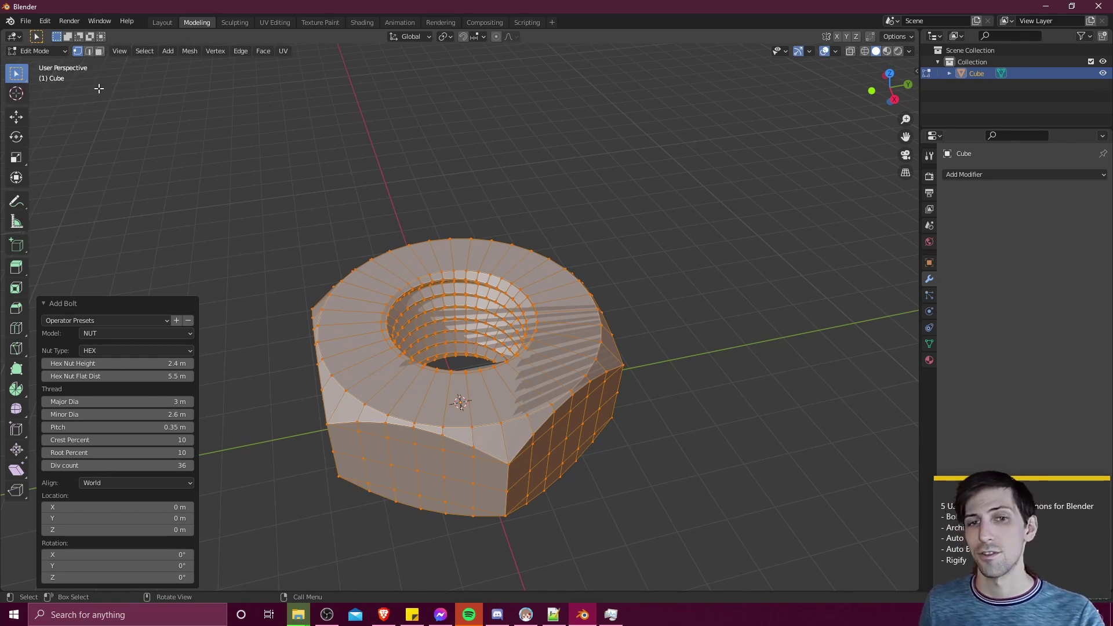
- Search the add-ons for 'archimesh' and enable Archimesh
left_click(45, 20)
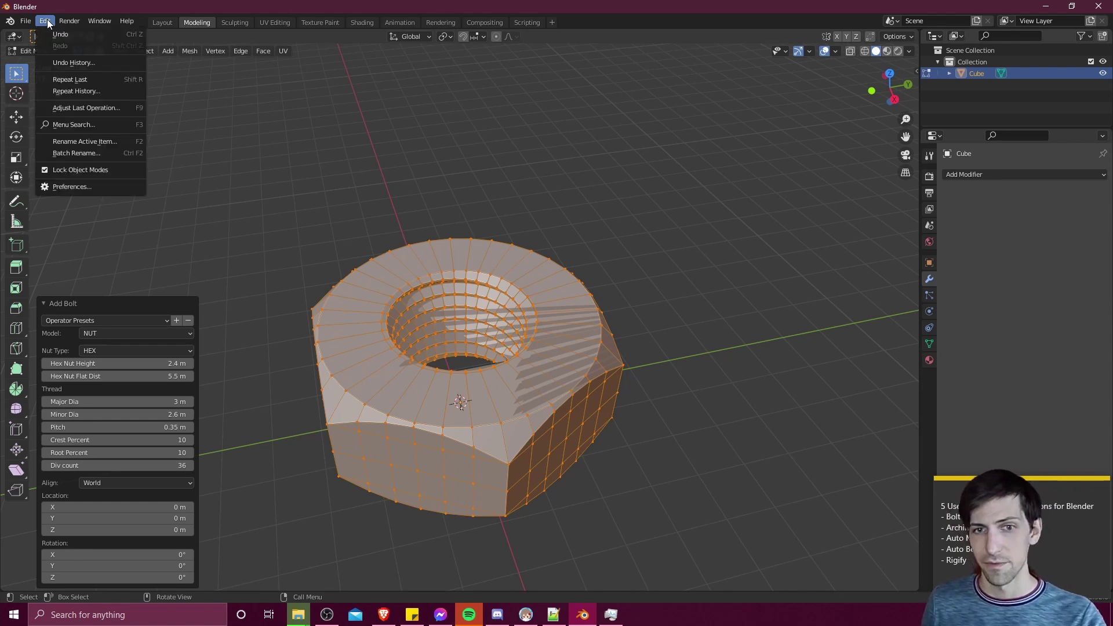
left_click(104, 187)
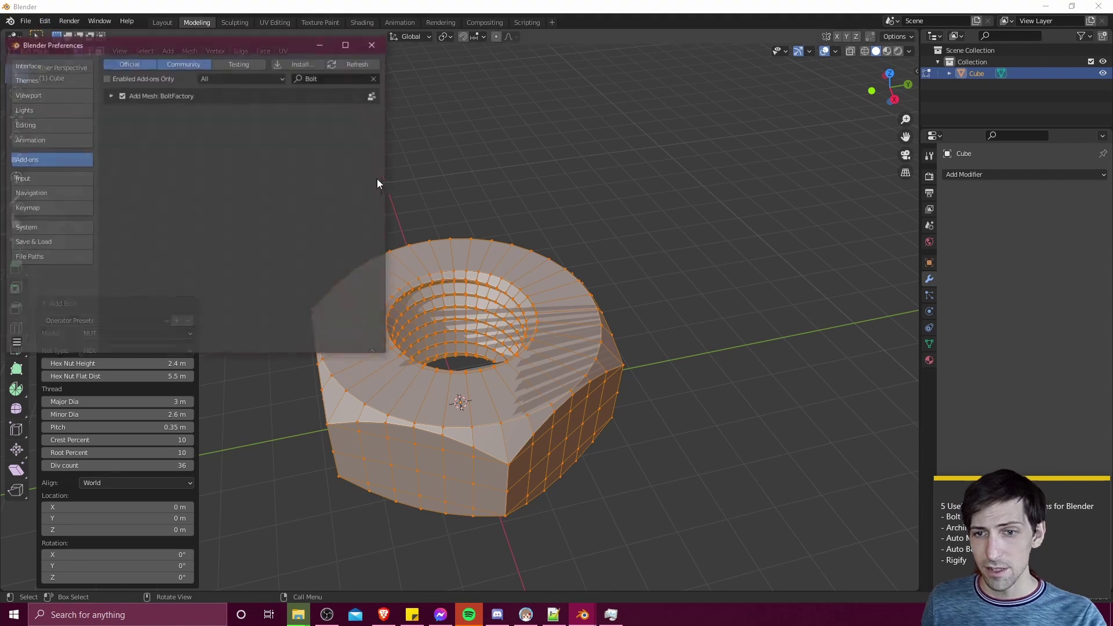
left_click(309, 78)
type("archimesh")
key("Return")
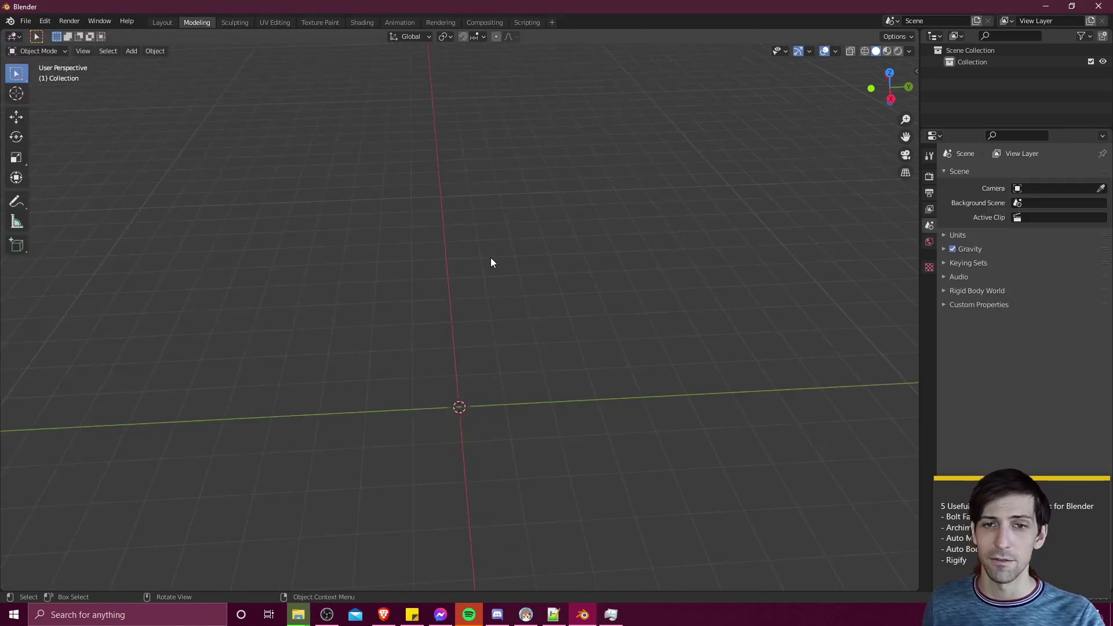
- Browse the Add > Mesh > Archimesh menu to see its available objects
key("shift+a")
mouse_move(490, 259)
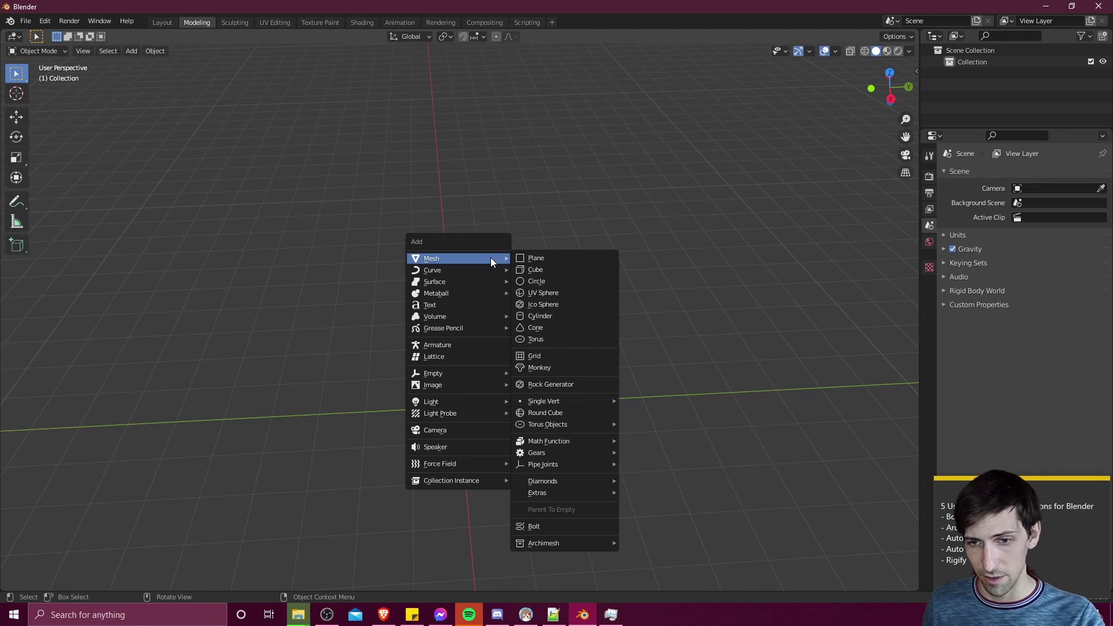
mouse_move(579, 541)
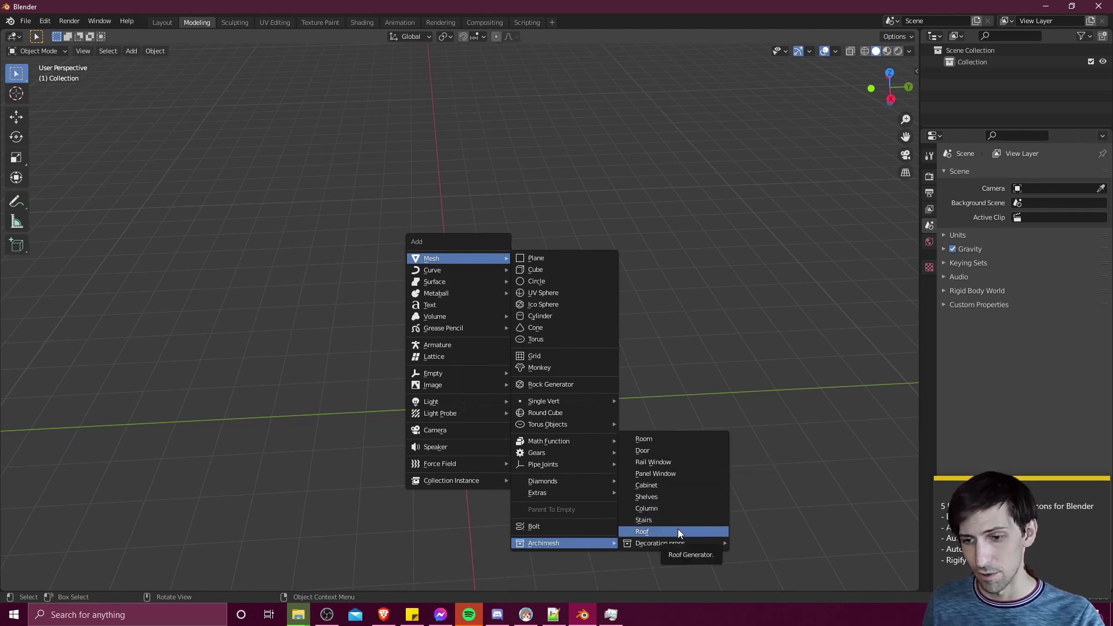
mouse_move(679, 547)
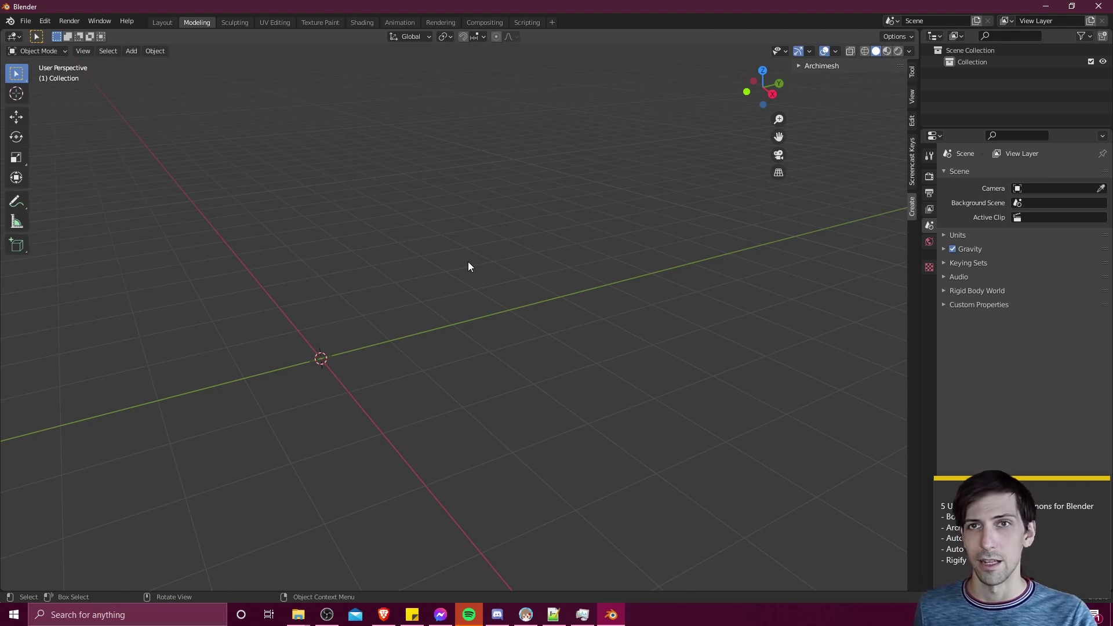
- Add an Archimesh Room from the Add > Mesh menu
key("shift")
key("shift+a")
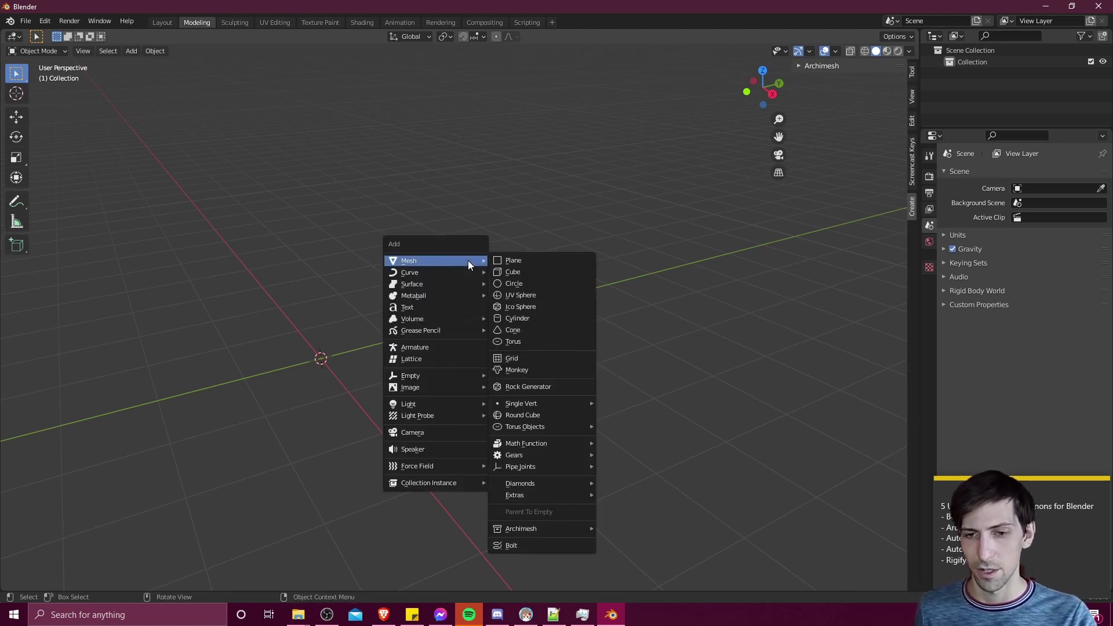
mouse_move(559, 527)
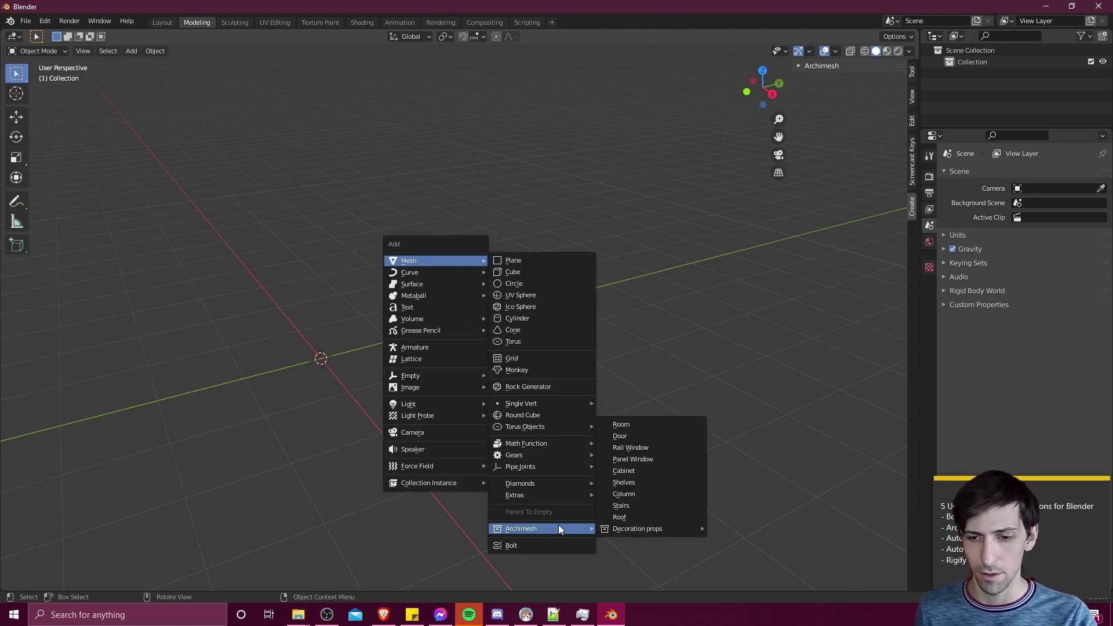
left_click(652, 428)
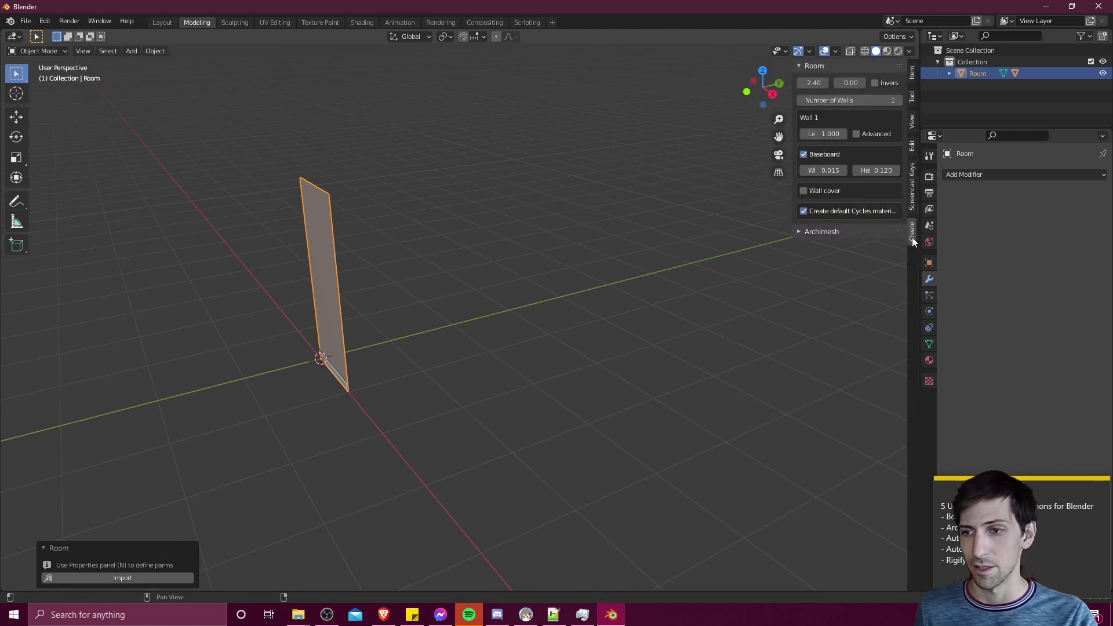
middle_click_drag(591, 203, 621, 246)
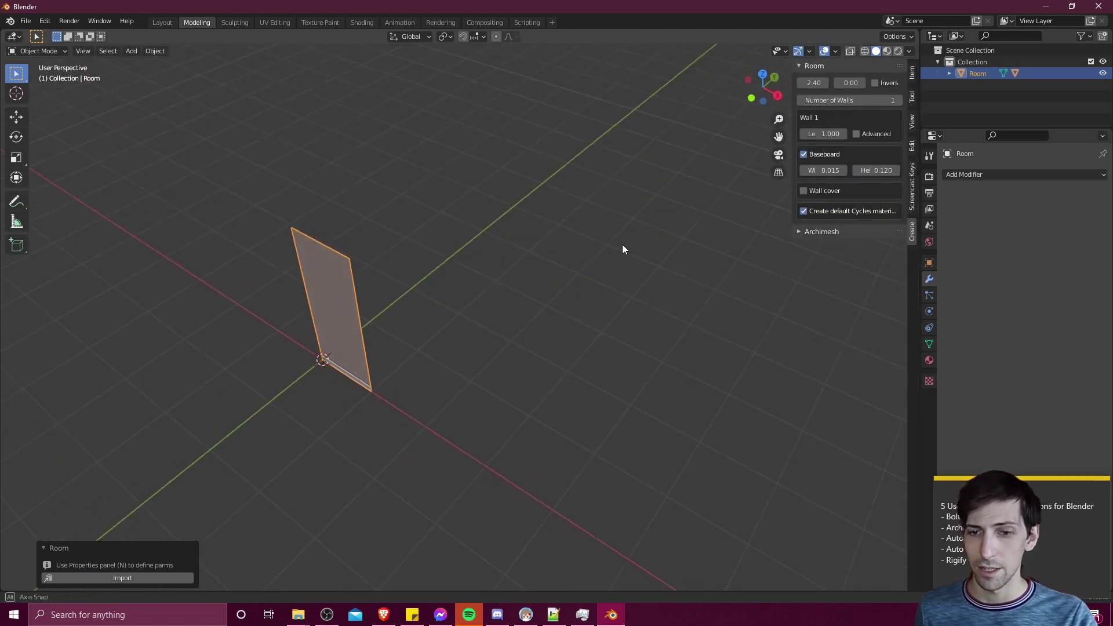
- Raise Number of Walls to 3 and tick Close to join them in a loop
left_click(898, 100)
left_click(899, 112)
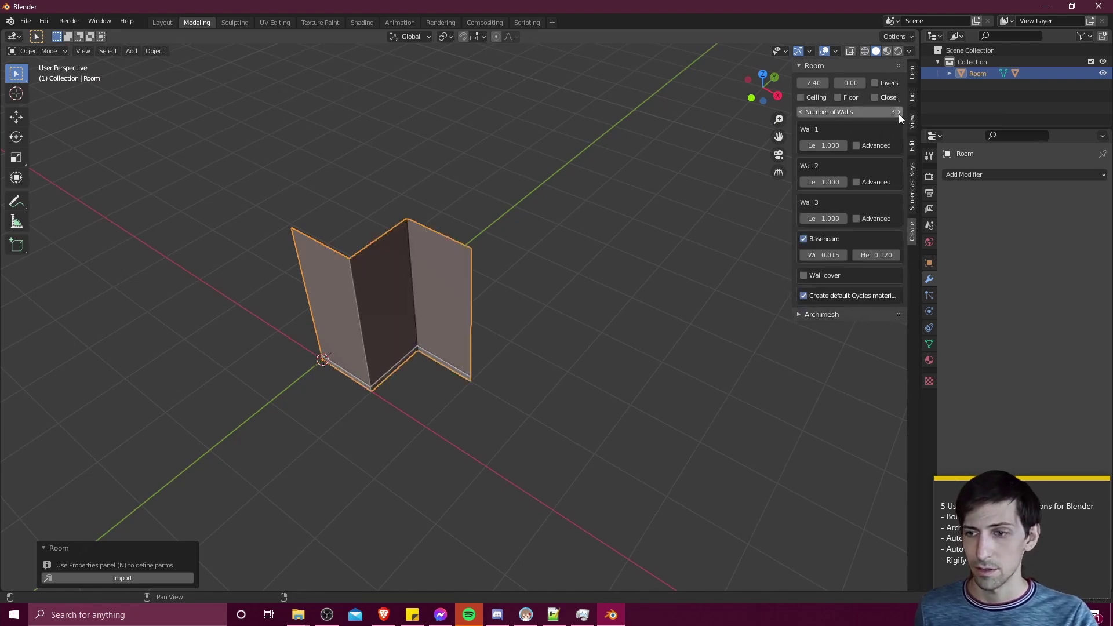
middle_click_drag(728, 141, 862, 110)
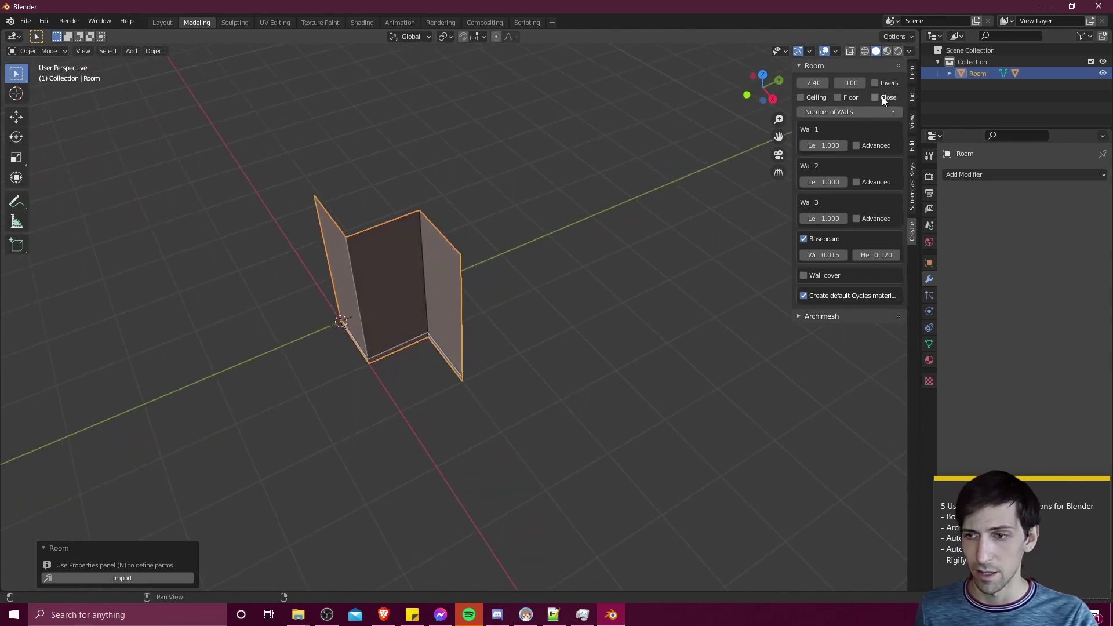
left_click(876, 97)
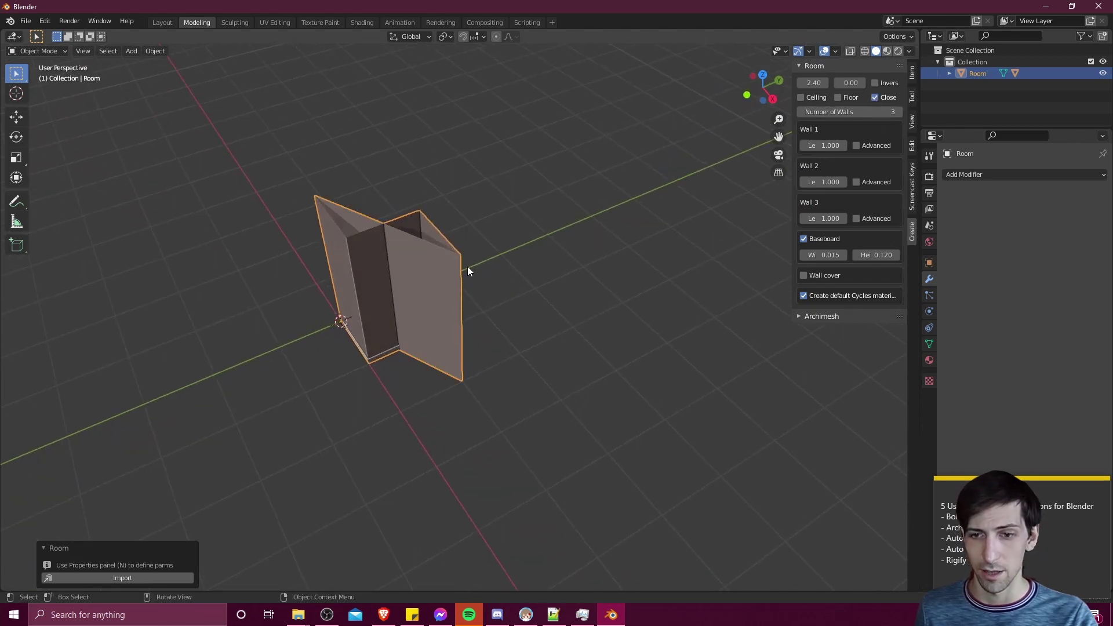
- Set the wall lengths to 3.1, 6.55 and -3.1 m to form a rectangular box
middle_click_drag(372, 230, 785, 169)
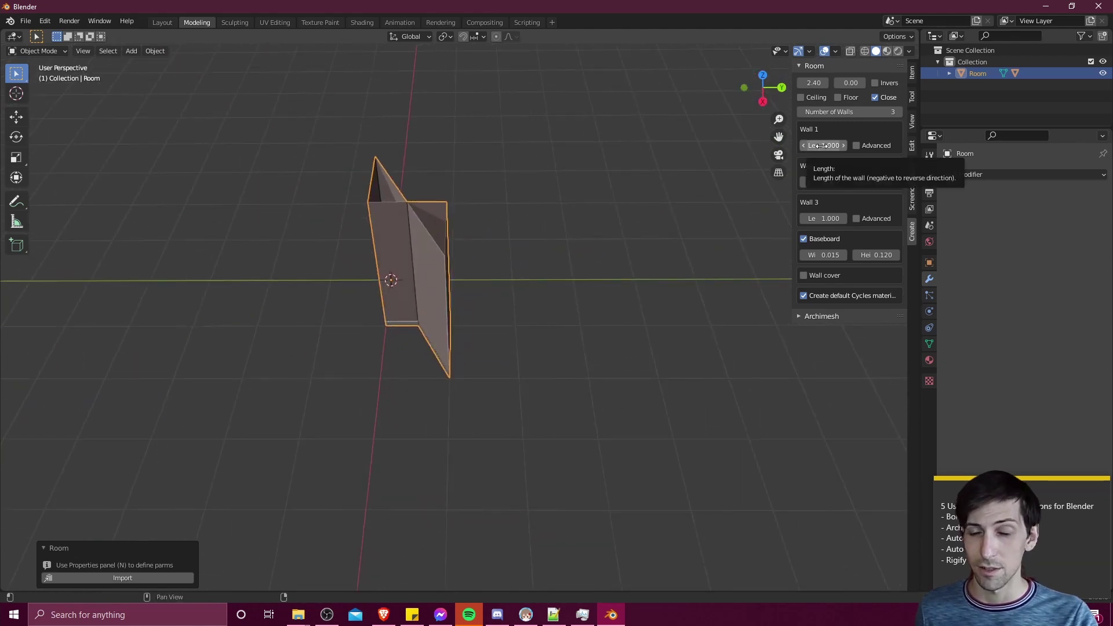
left_click_drag(822, 146, 865, 147)
left_click_drag(824, 181, 922, 182)
middle_click_drag(710, 197, 800, 235, "shift")
left_click_drag(814, 216, 870, 222)
left_click(823, 219)
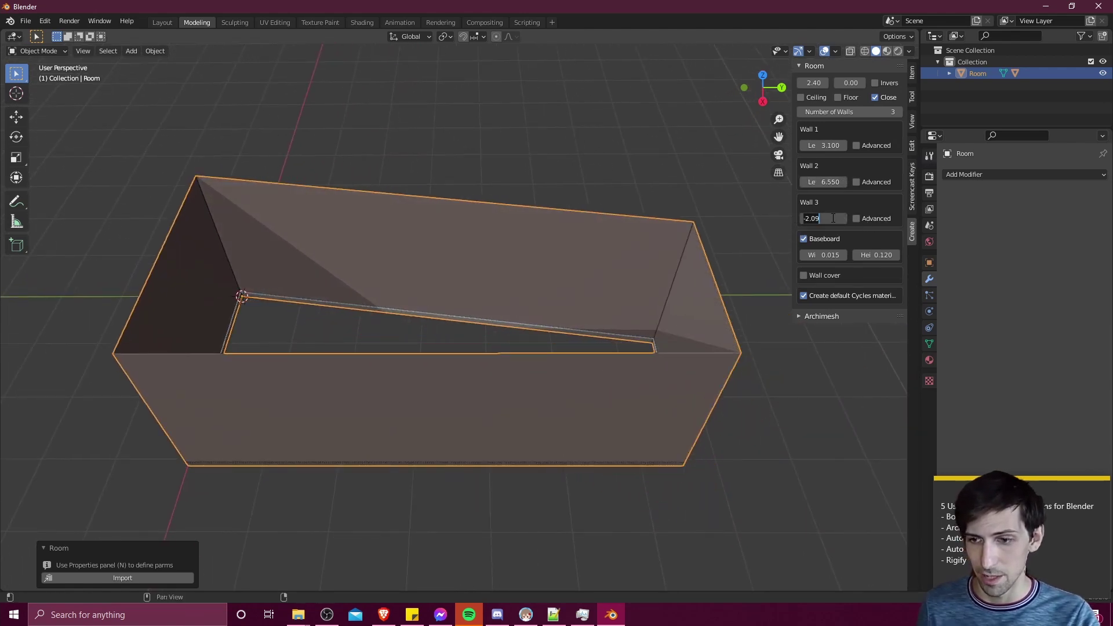
type("3.1")
key("Return")
- Tick Ceiling to cap the room box
middle_click_drag(795, 224, 421, 299)
scroll(419, 294, "up", 5)
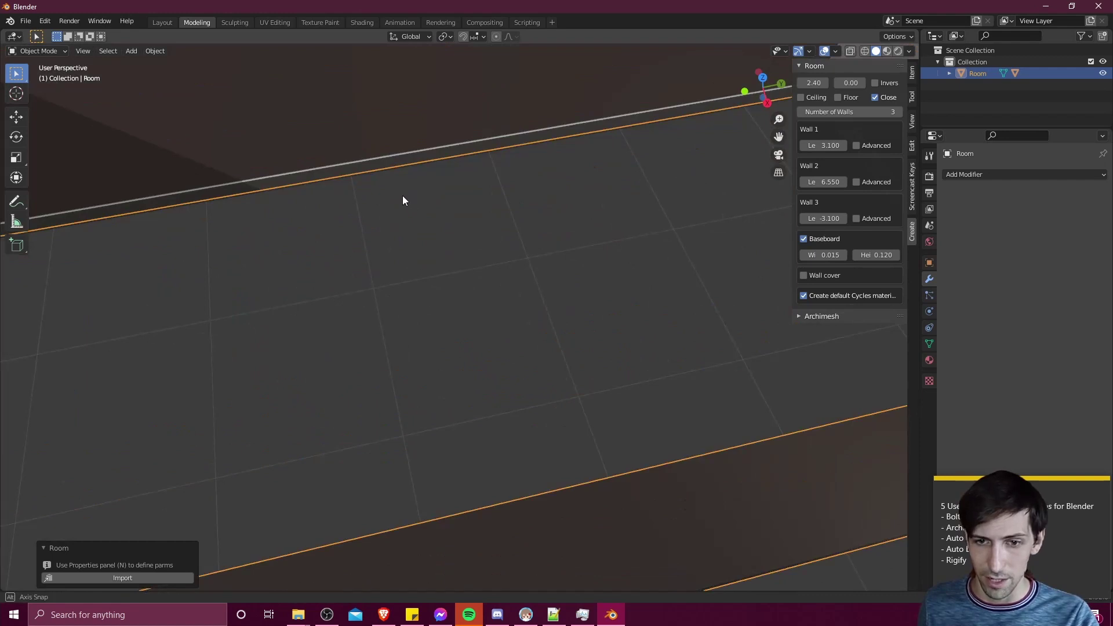
scroll(402, 192, "down", 2)
scroll(481, 221, "down", 5)
middle_click_drag(480, 231, 585, 203)
left_click(801, 98)
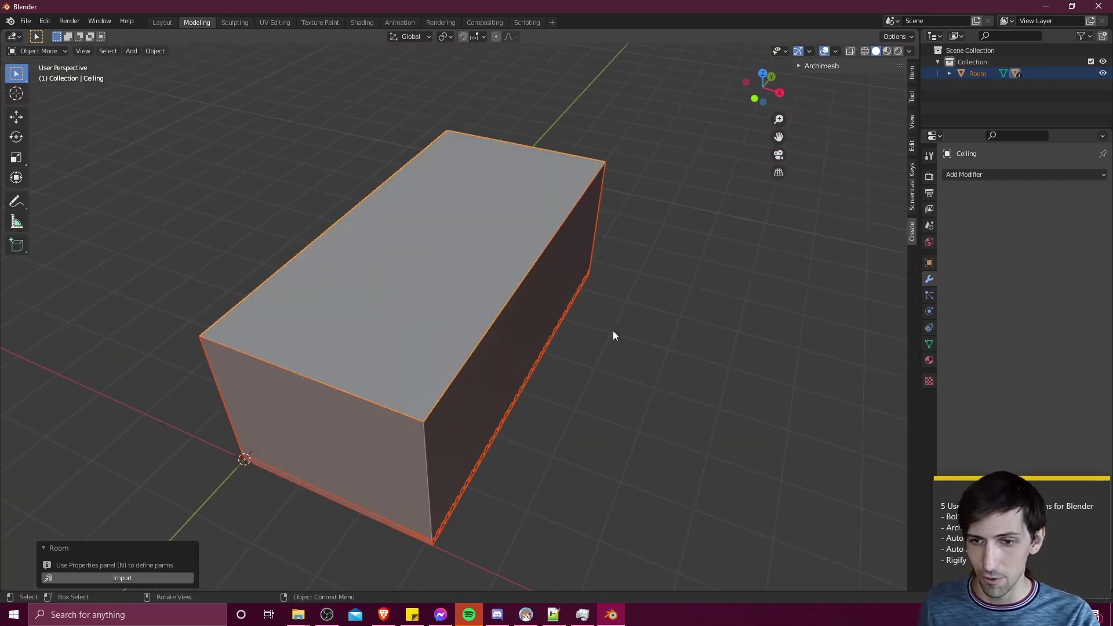
- Untick Ceiling so the room is open on top
left_click(799, 66)
left_click(580, 278)
middle_click_drag(580, 278, 504, 269)
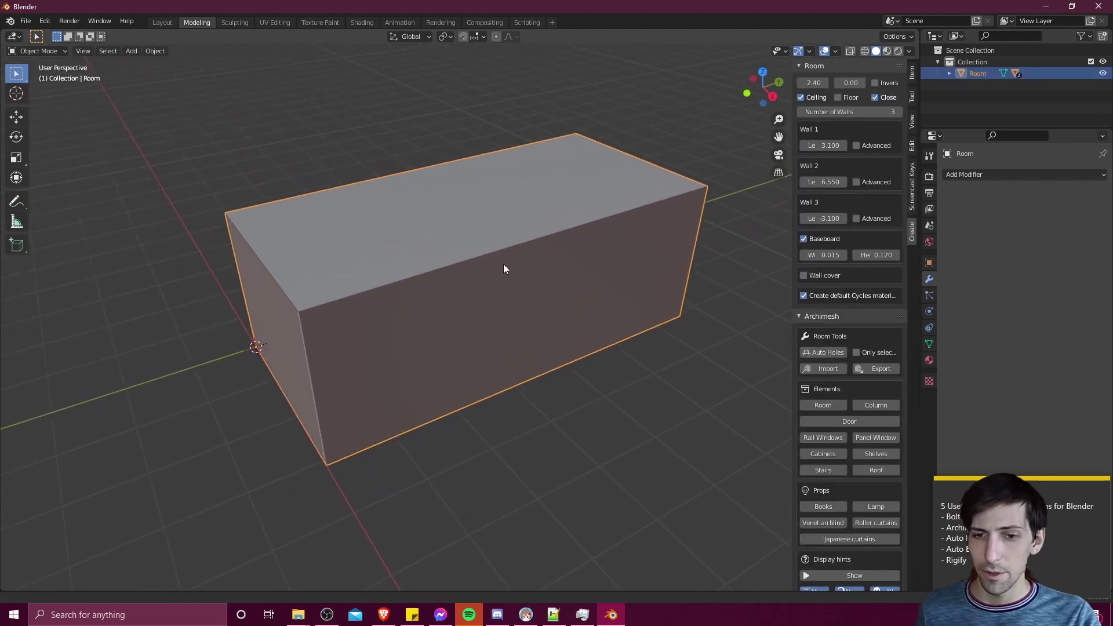
left_click(801, 97)
middle_click_drag(561, 208, 624, 329)
middle_click_drag(569, 289, 501, 322)
- Place the 3D cursor at the base of the long front wall
right_click(292, 376, "shift")
right_click_drag(479, 378, 485, 381, "shift")
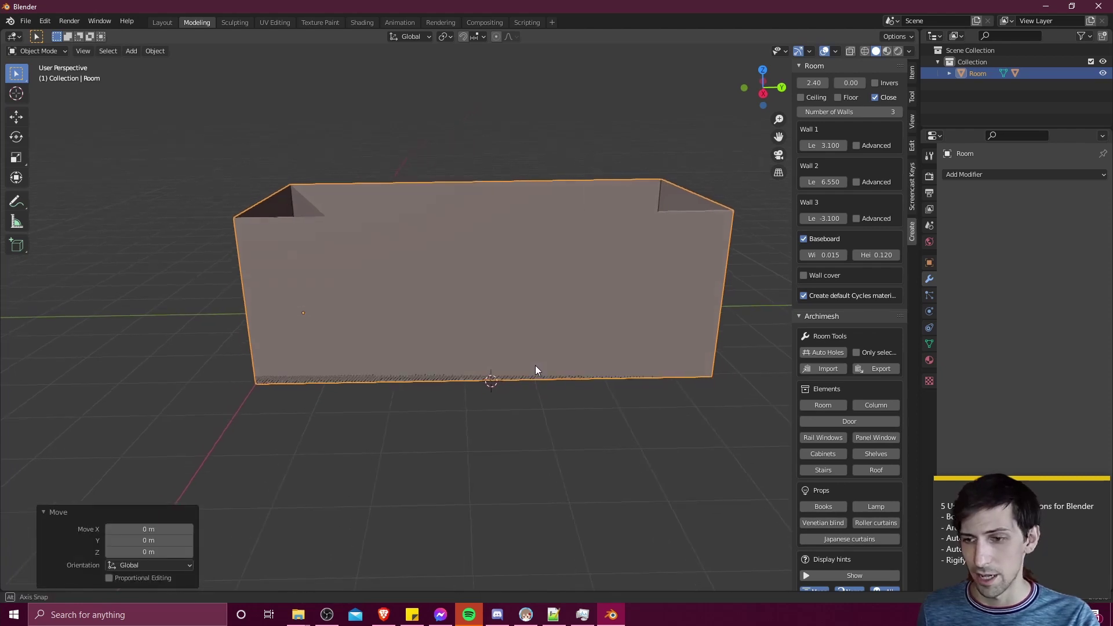
middle_click_drag(537, 366, 595, 380)
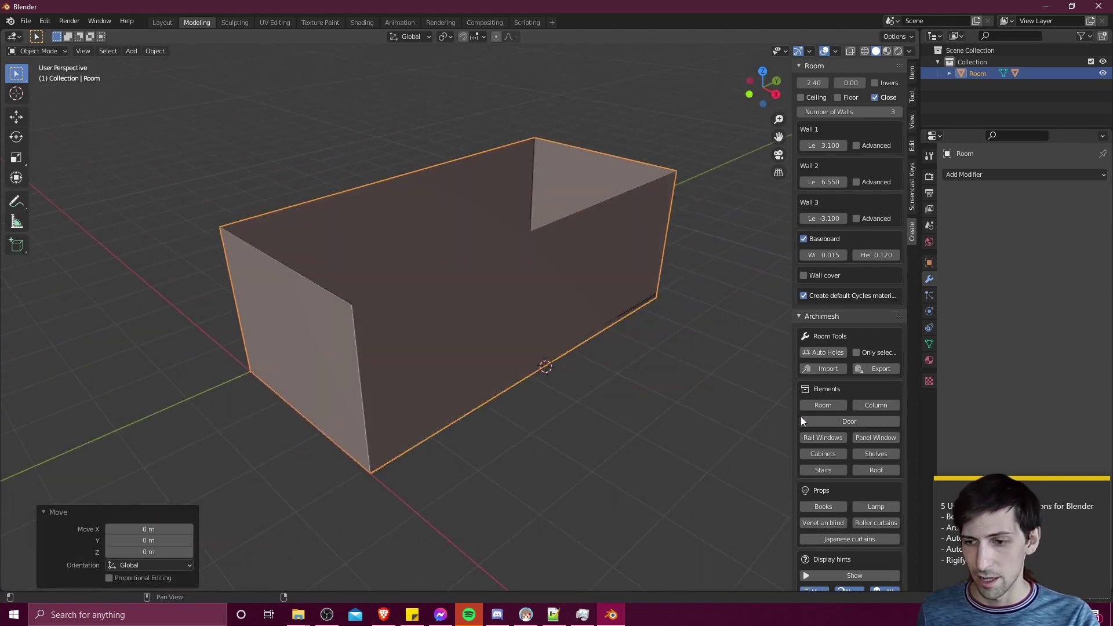
- Add an Archimesh door and set its Rotation to 90°
left_click(827, 418)
middle_click_drag(652, 395, 753, 261)
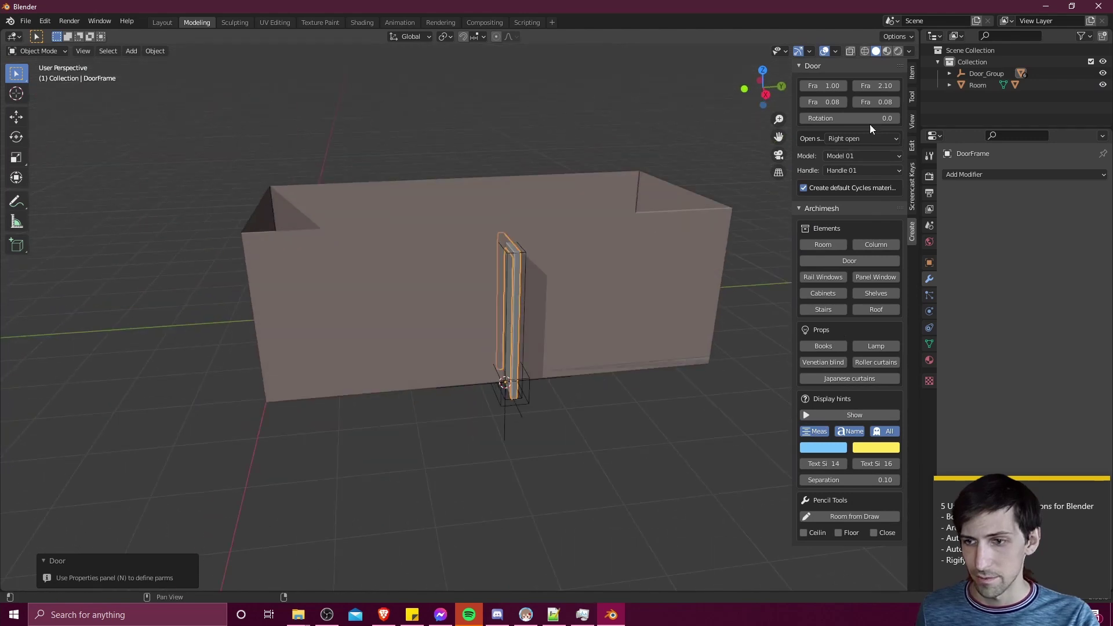
left_click(867, 118)
type("9")
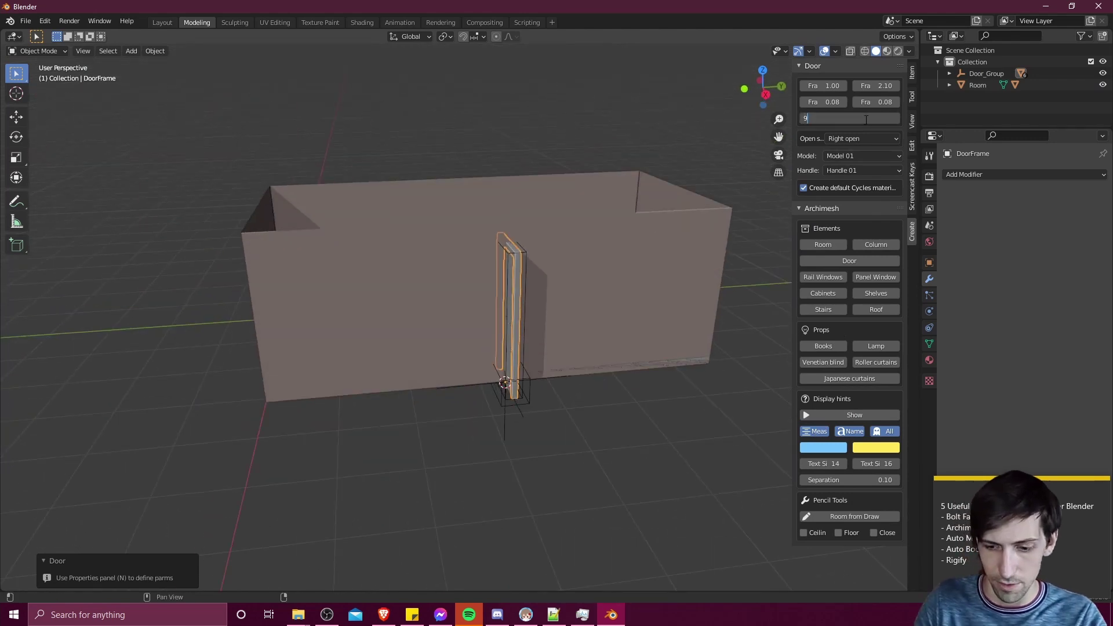
type("0")
key("Return")
- Select the door and view it from the front
left_click(667, 358)
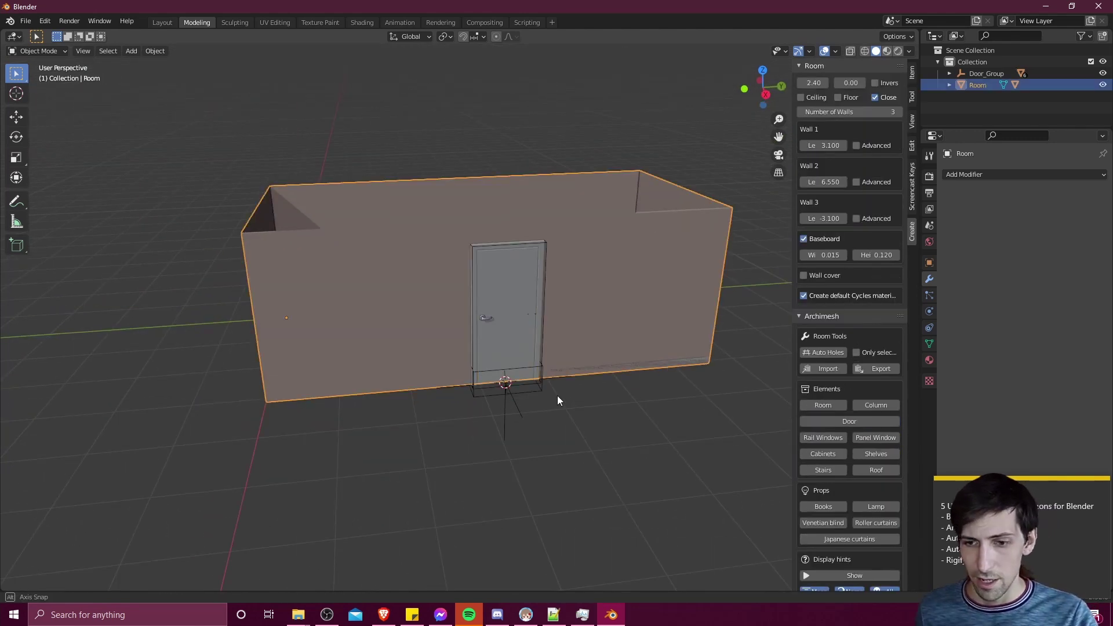
middle_click_drag(569, 393, 551, 224)
scroll(621, 204, "up", 3)
left_click(616, 210)
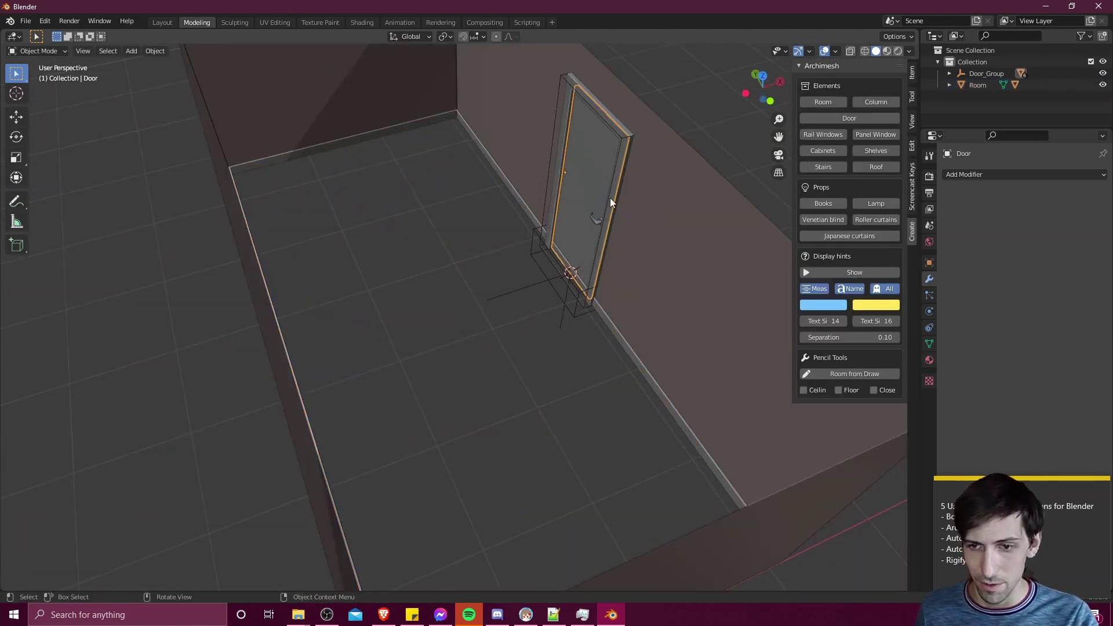
middle_click_drag(615, 210, 446, 263)
- Add a rail window rotated 90° and 0.8 high, then undo it
scroll(446, 262, "down", 2)
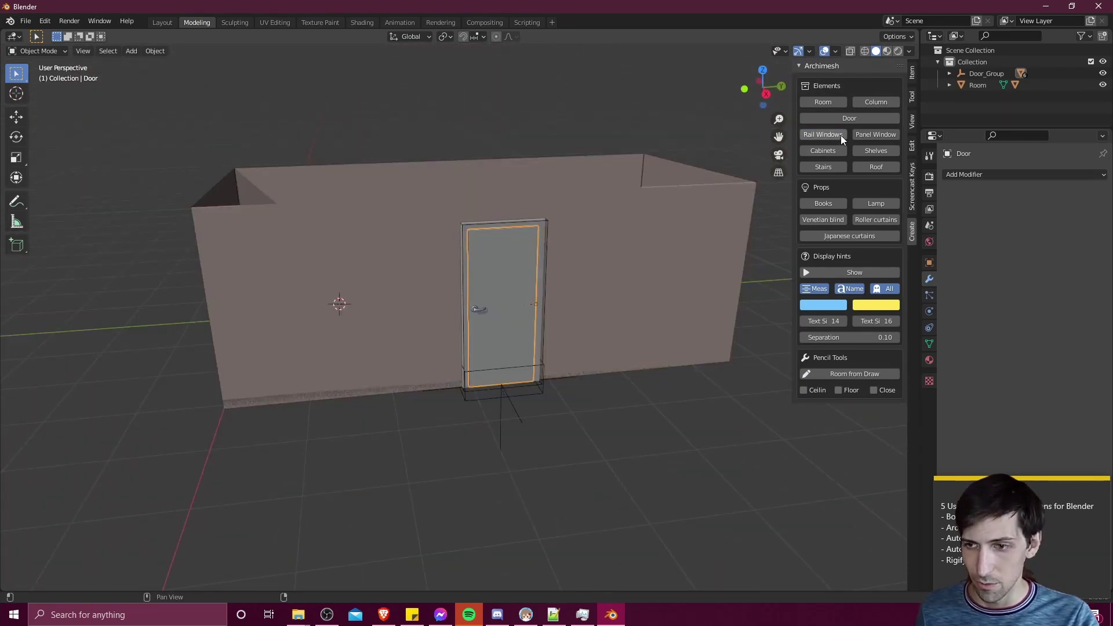
left_click(841, 137)
middle_click_drag(522, 290, 422, 312)
left_click(881, 151)
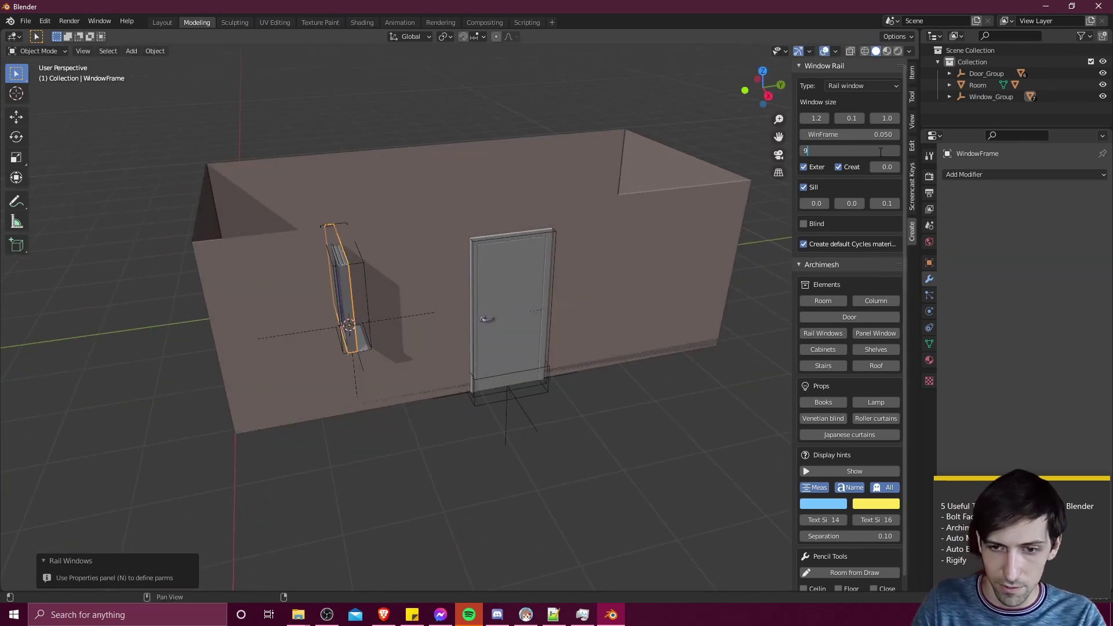
type("90")
key("Return")
mouse_move(393, 266)
middle_mouse_down()
mouse_move(290, 272)
mouse_move(400, 266)
middle_mouse_up()
left_click_drag(887, 118, 532, 135)
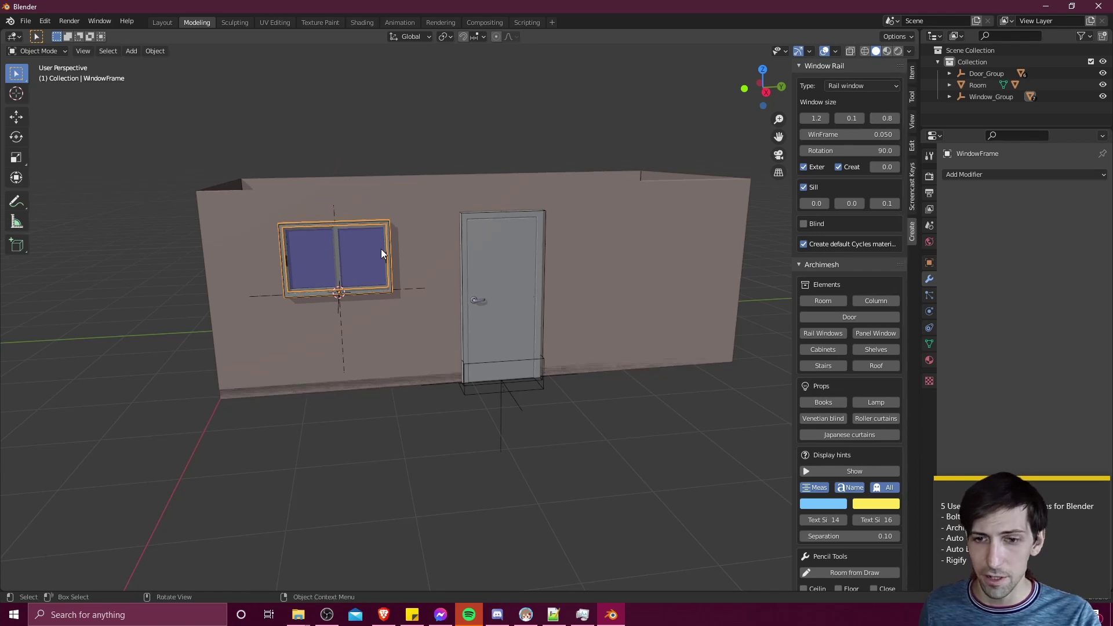
key("ctrl+z")
key("ctrl+z")
key("ctrl+z")
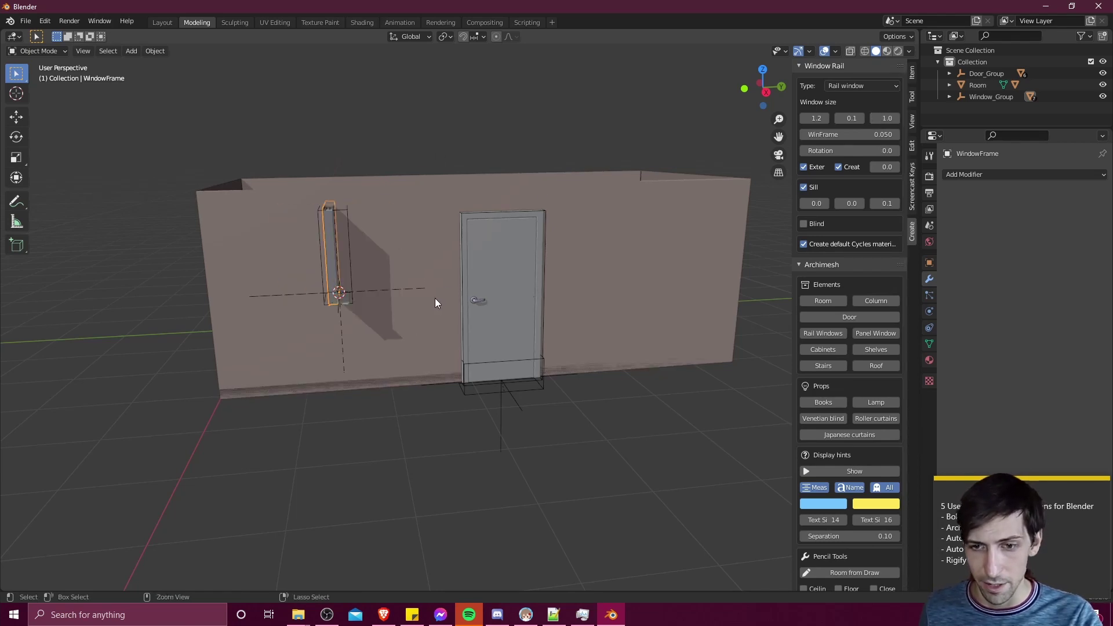
- Re-place the 3D cursor lower and add a rail window with a Sill
right_click(341, 330, "shift")
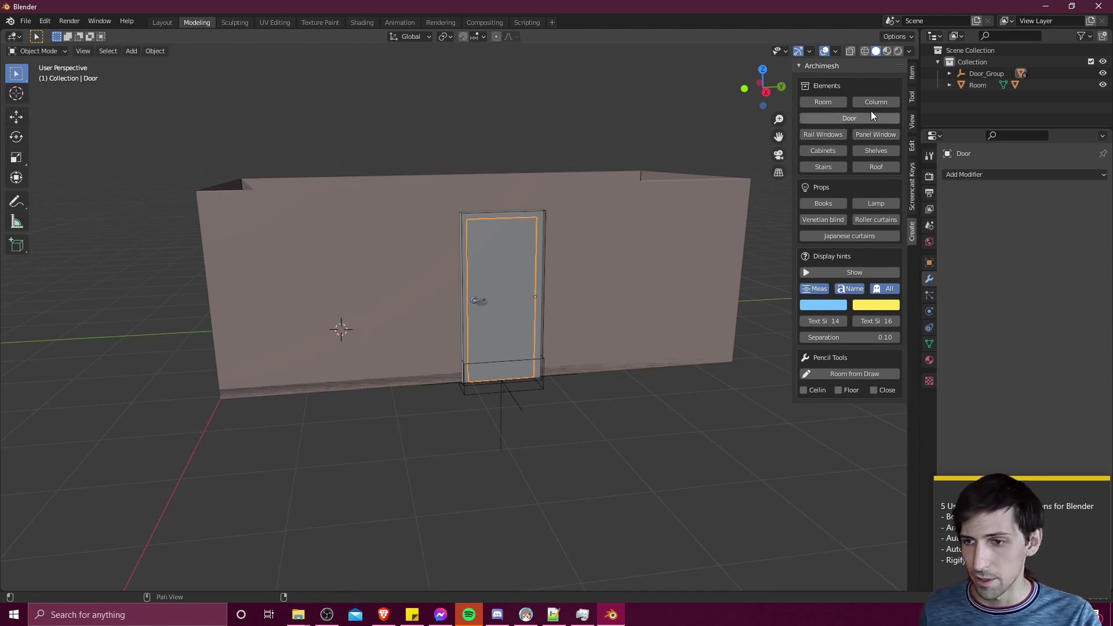
left_click(823, 135)
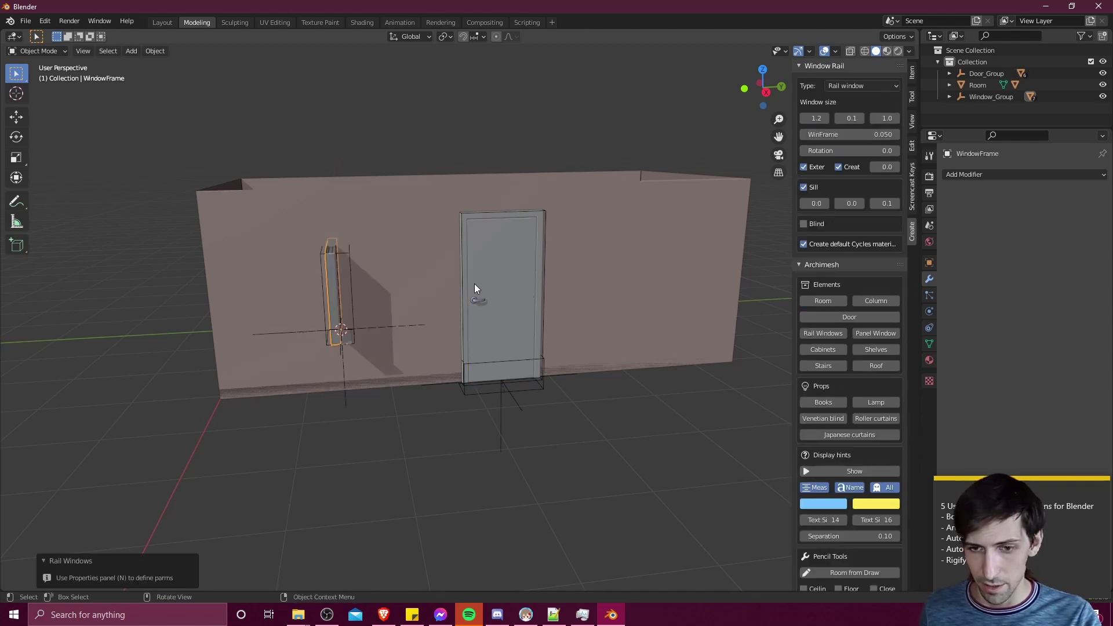
left_click(804, 186)
left_click(877, 149)
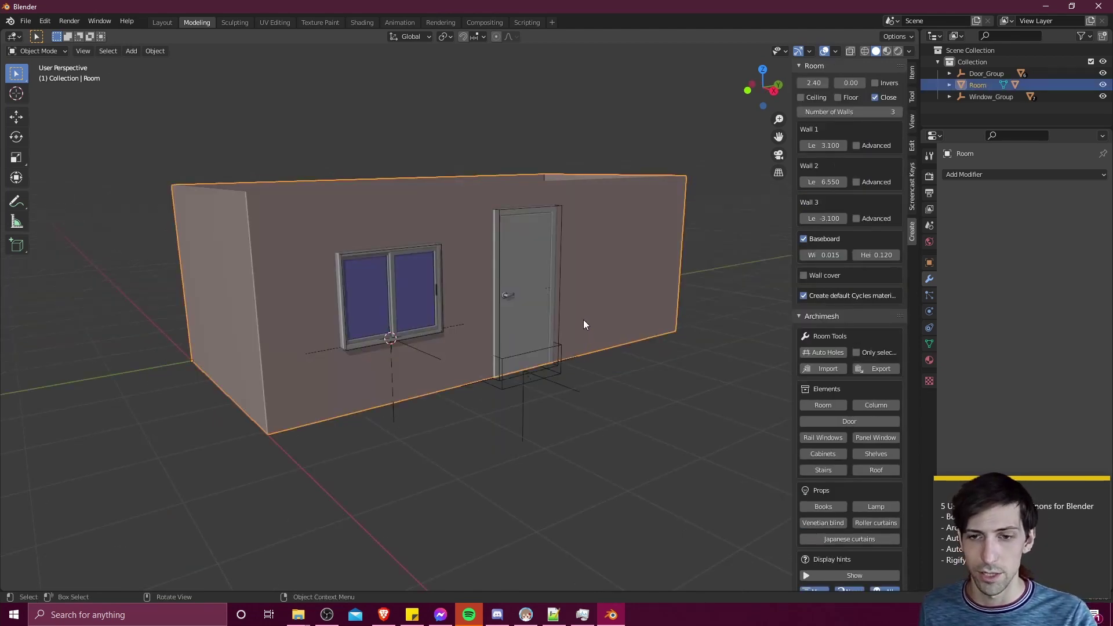
middle_click_drag(583, 319, 572, 339)
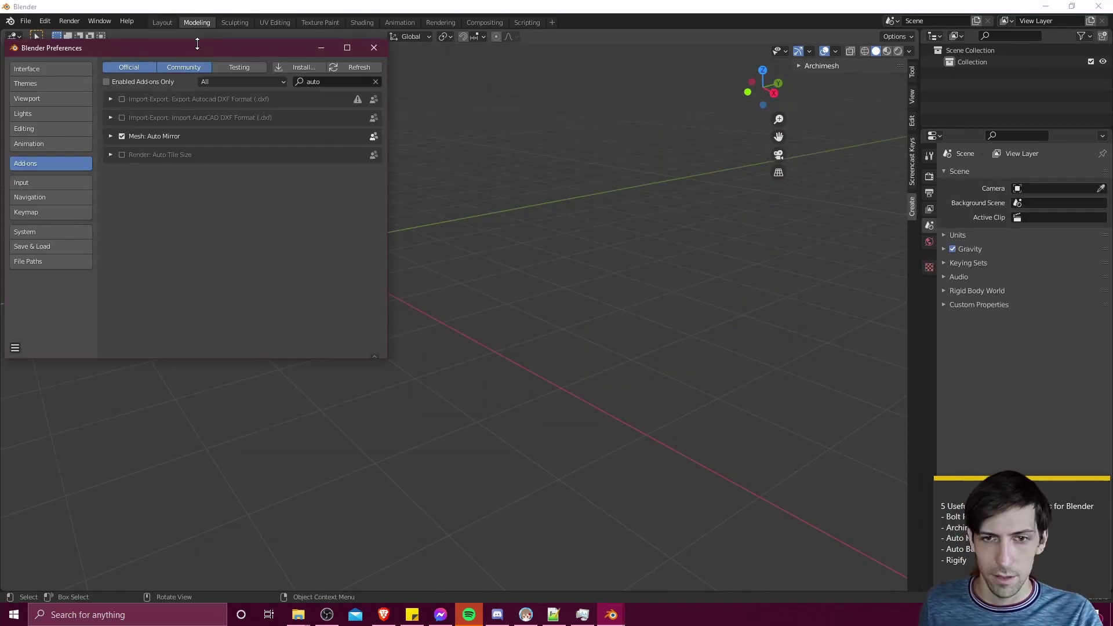
left_click_drag(197, 47, 245, 81)
- Filter add-ons by 'bool' to confirm Bool Tool is enabled, then close Preferences
left_click(364, 111)
type("bool")
key("Return")
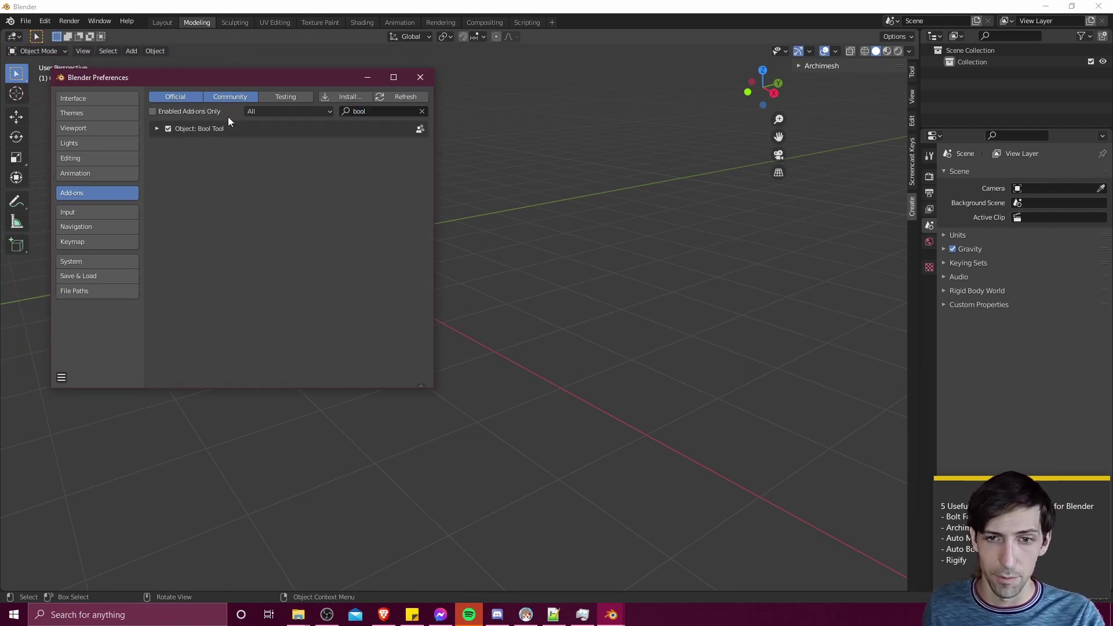
left_click(420, 77)
middle_click_drag(425, 82, 516, 274)
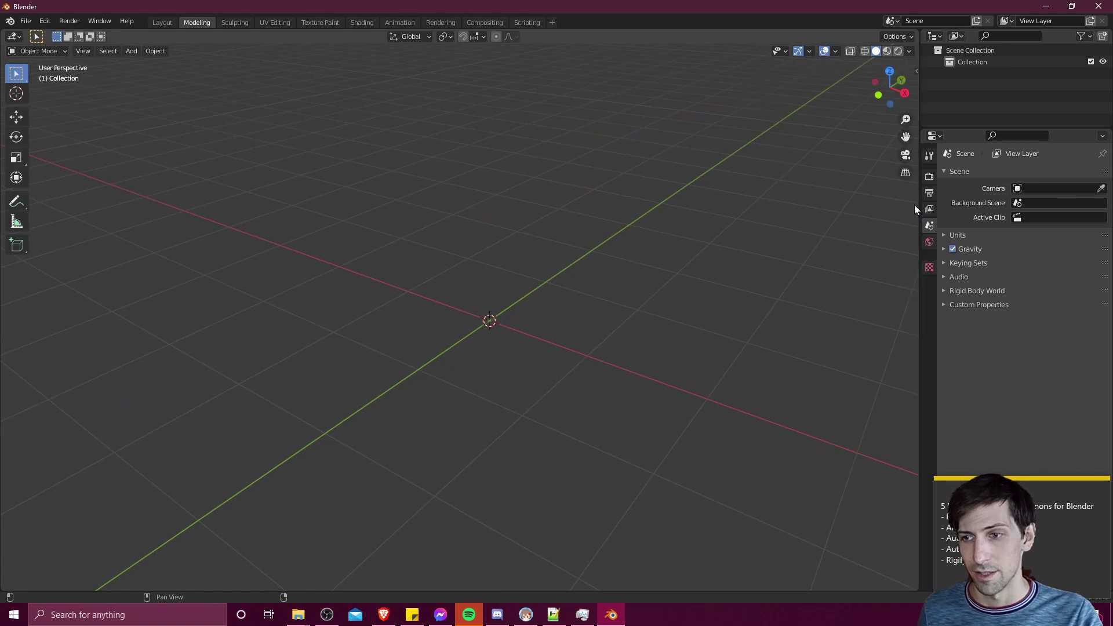
- Add a mesh cube to the empty scene
middle_click_drag(820, 265, 531, 274)
key("shift+a")
mouse_move(532, 274)
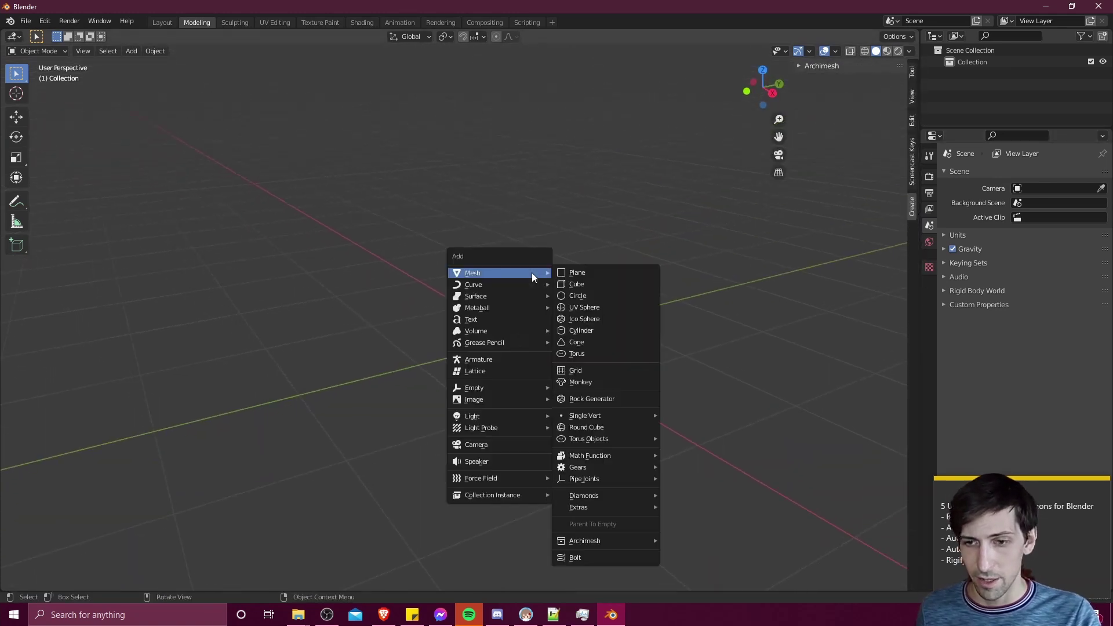
left_click(578, 284)
middle_click_drag(581, 281, 696, 244)
- Run AutoMirror on the cube to give it an X-axis Mirror modifier with clipping
left_click(911, 146)
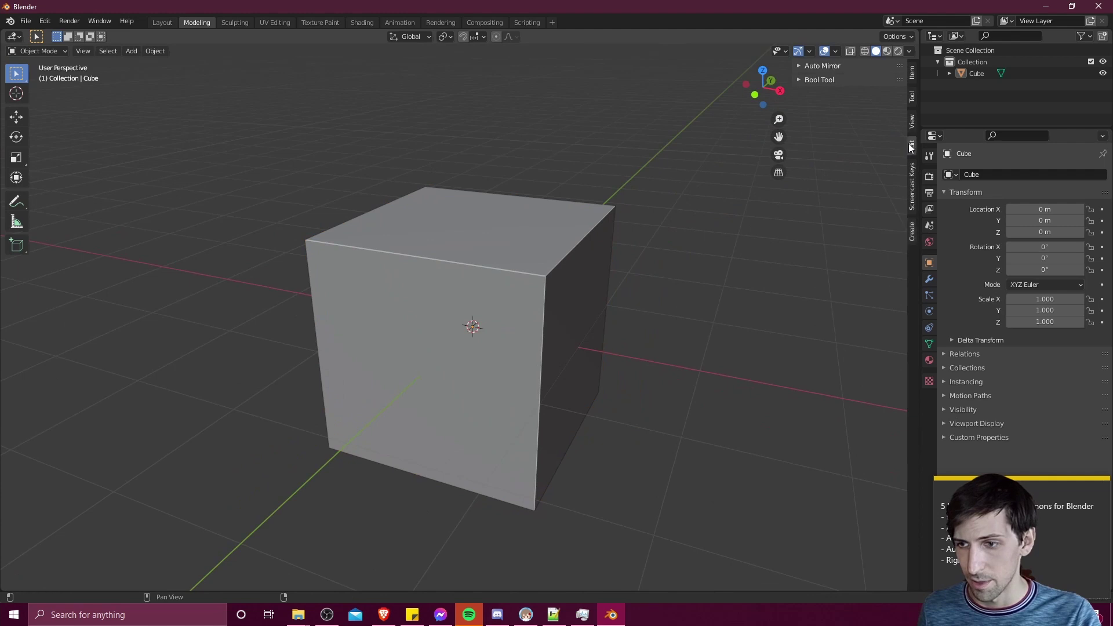
left_click(811, 66)
left_click(550, 284)
middle_click_drag(549, 285, 492, 258)
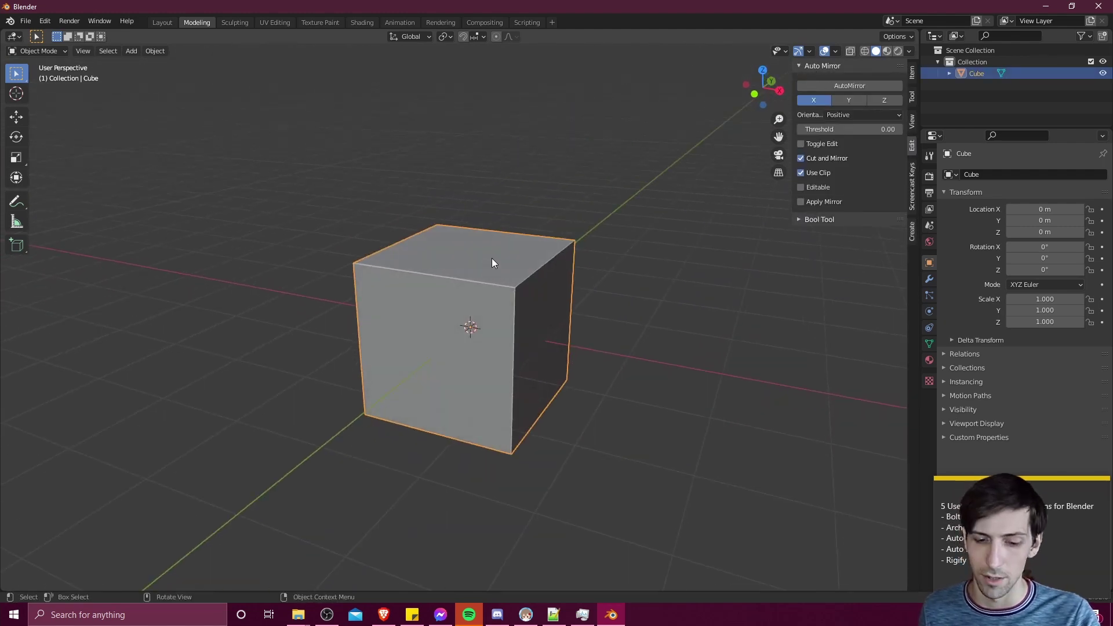
left_click(929, 279)
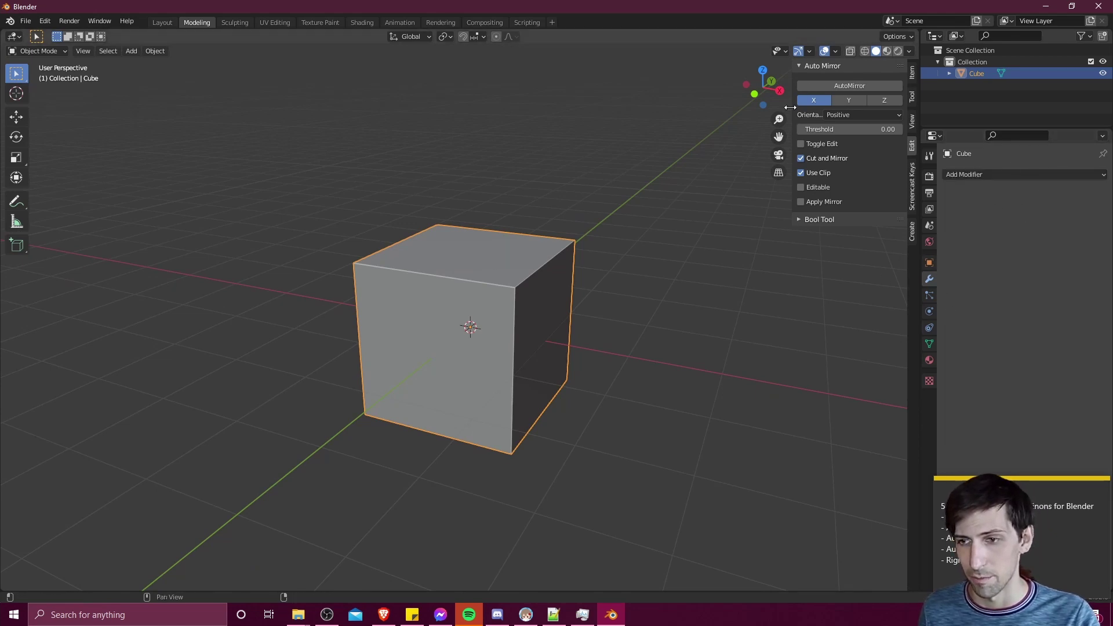
left_click(837, 86)
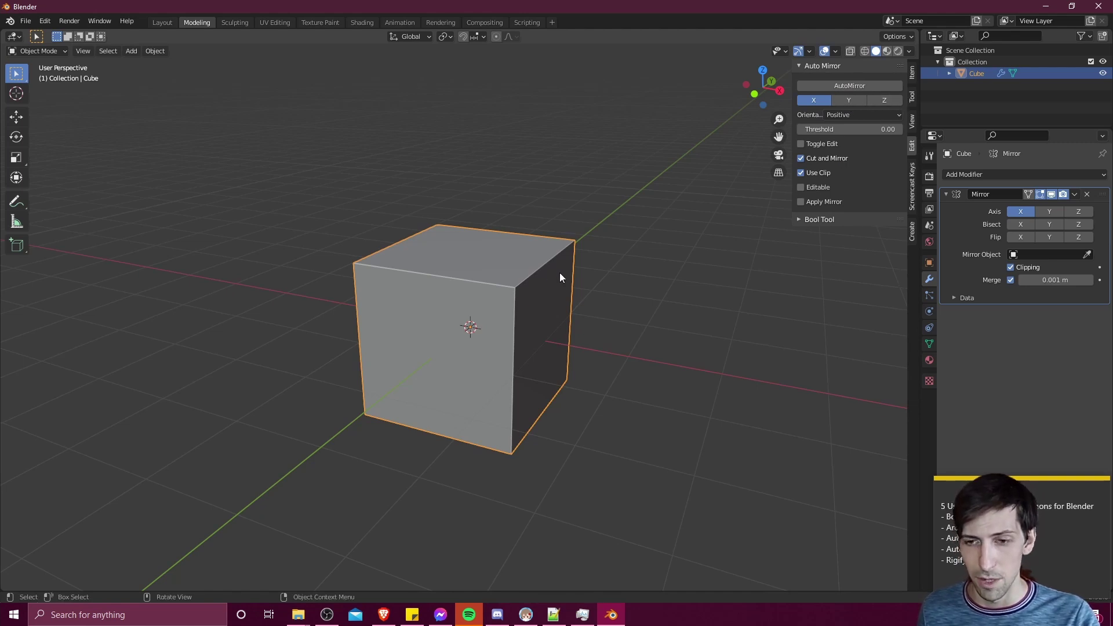
- In Edit Mode, try raising the top-front middle vertex into a ridge, then cancel
key("Tab")
middle_click_drag(586, 274, 434, 186)
scroll(584, 300, "up", 3)
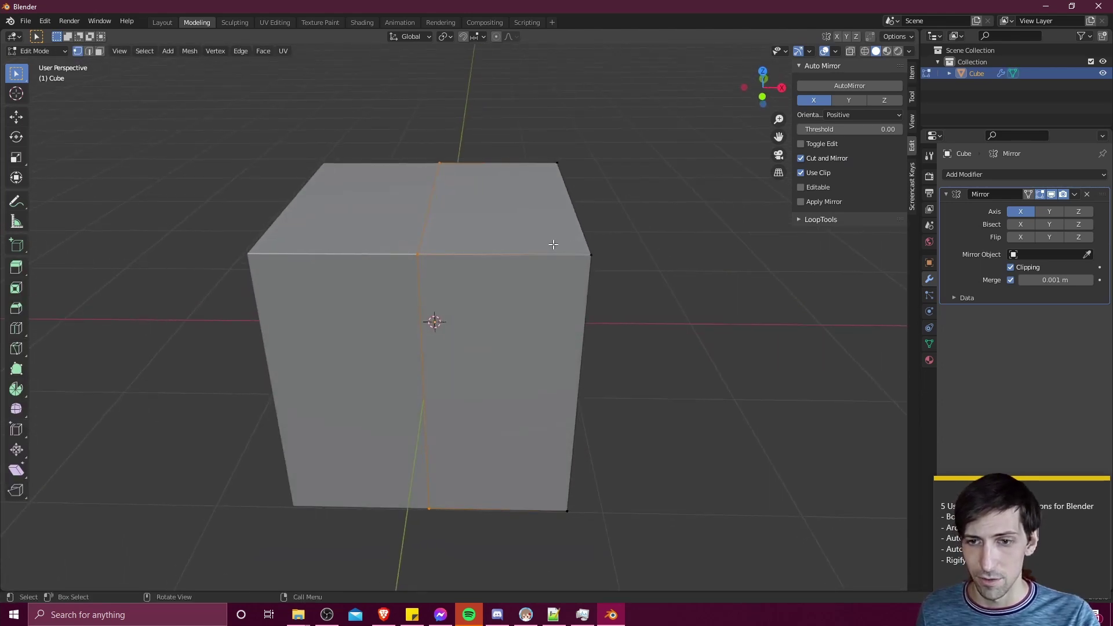
scroll(416, 419, "down", 3)
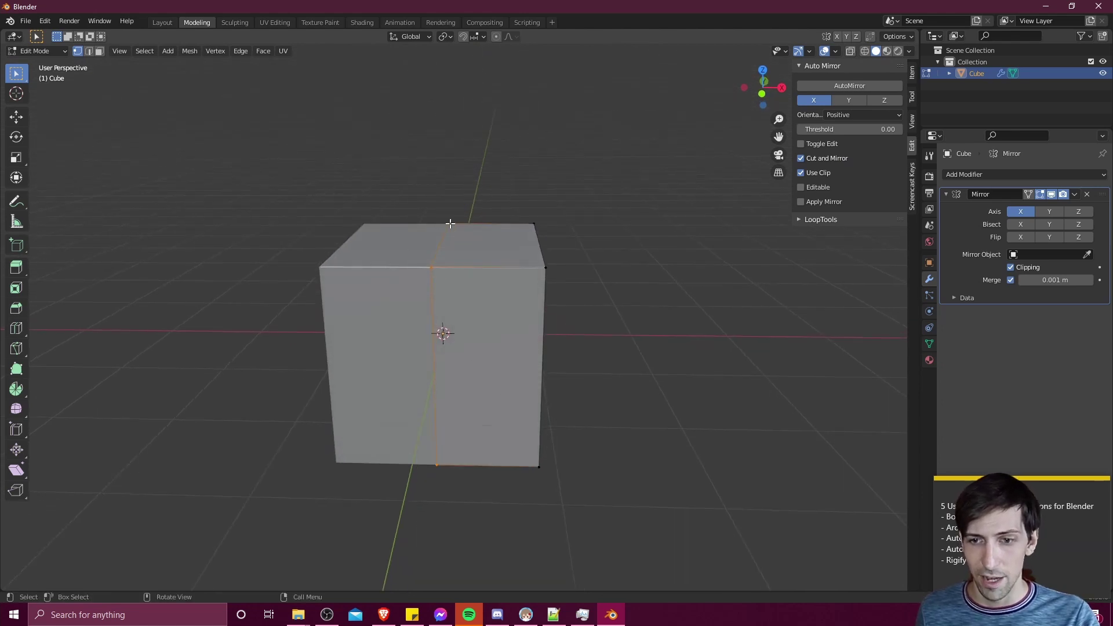
left_click(360, 217)
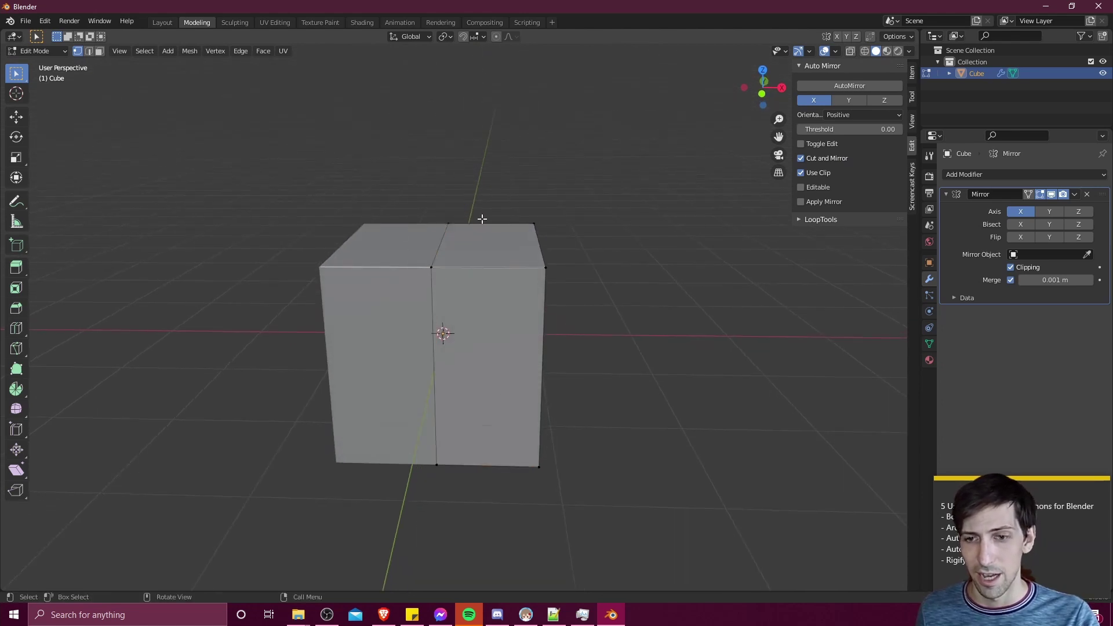
left_click(545, 267)
left_click(431, 267)
key("g")
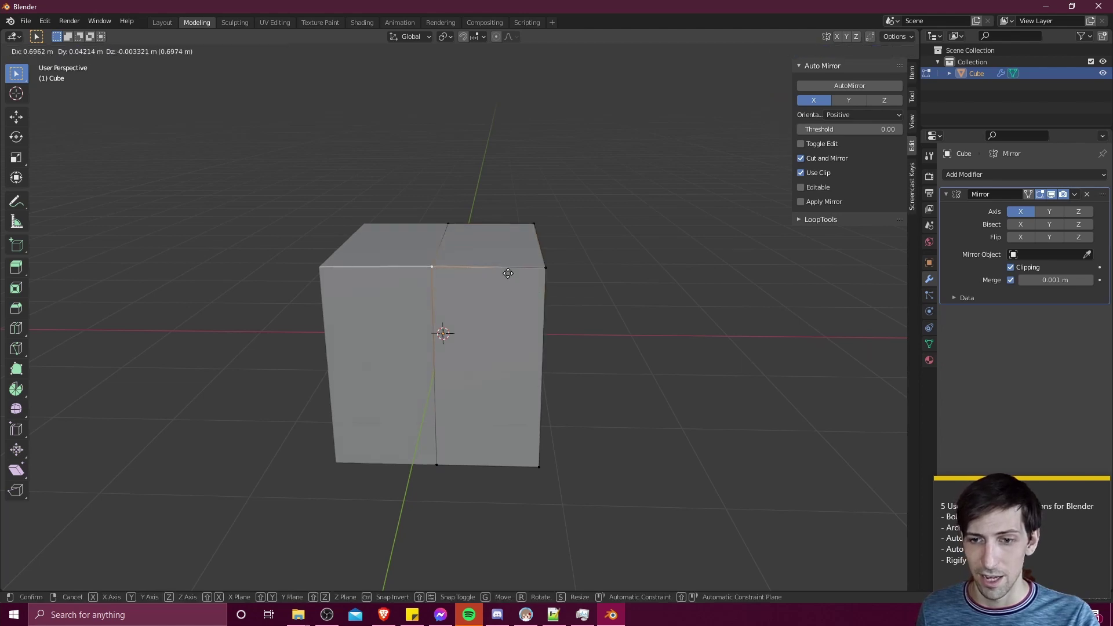
key("Escape")
- Select the cube's right half, then try lifting a top middle vertex into a roof and cancel
left_click_drag(421, 179, 657, 486)
middle_click_drag(646, 522, 597, 506)
left_click_drag(424, 176, 406, 215)
left_click_drag(386, 150, 684, 490)
middle_click_drag(646, 492, 719, 476)
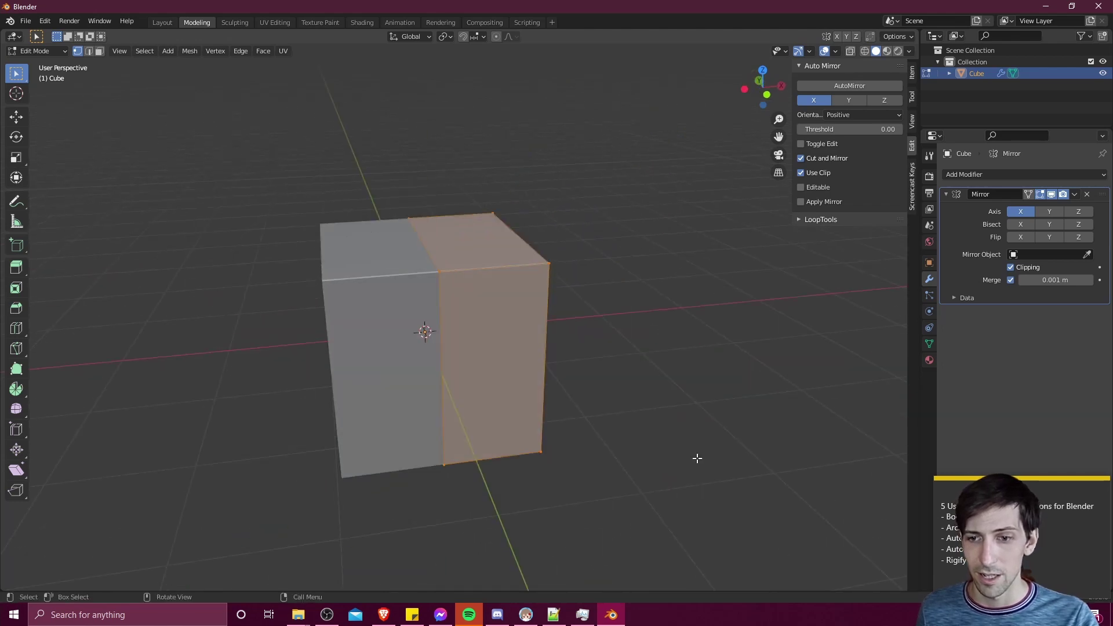
middle_click_drag(586, 231, 518, 242)
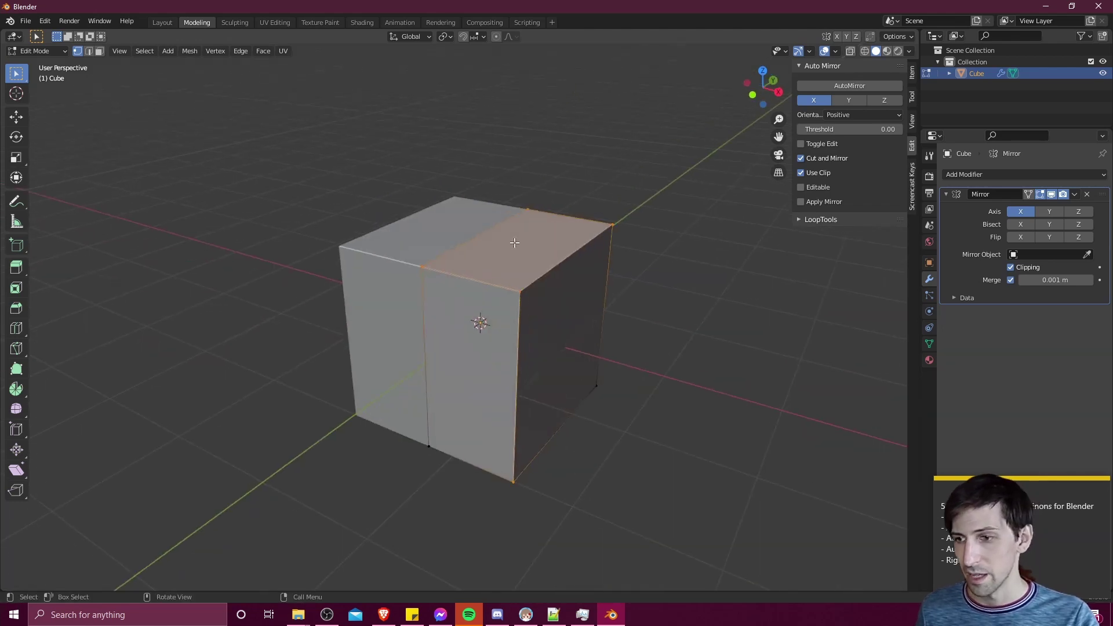
left_click(485, 175)
left_click(529, 210)
key("g")
key("Escape")
- Twice try pulling the right-back corner vertex into a spike, cancelling each move
left_click(614, 232)
key("g")
key("Escape")
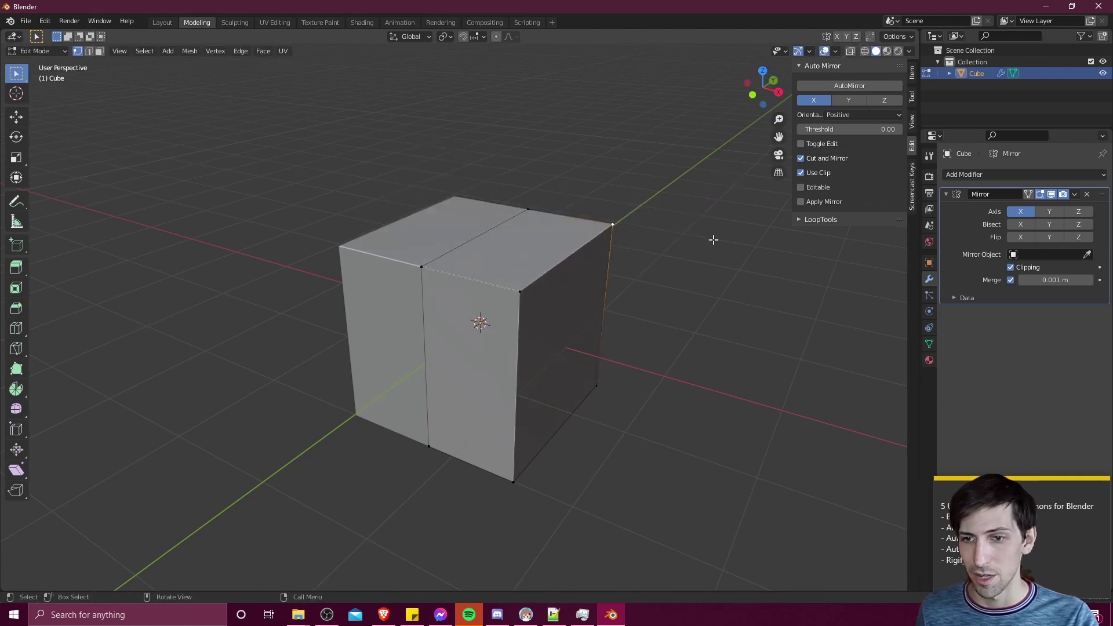
middle_click_drag(713, 241, 618, 251)
key("g")
key("Escape")
scroll(626, 287, "down", 3)
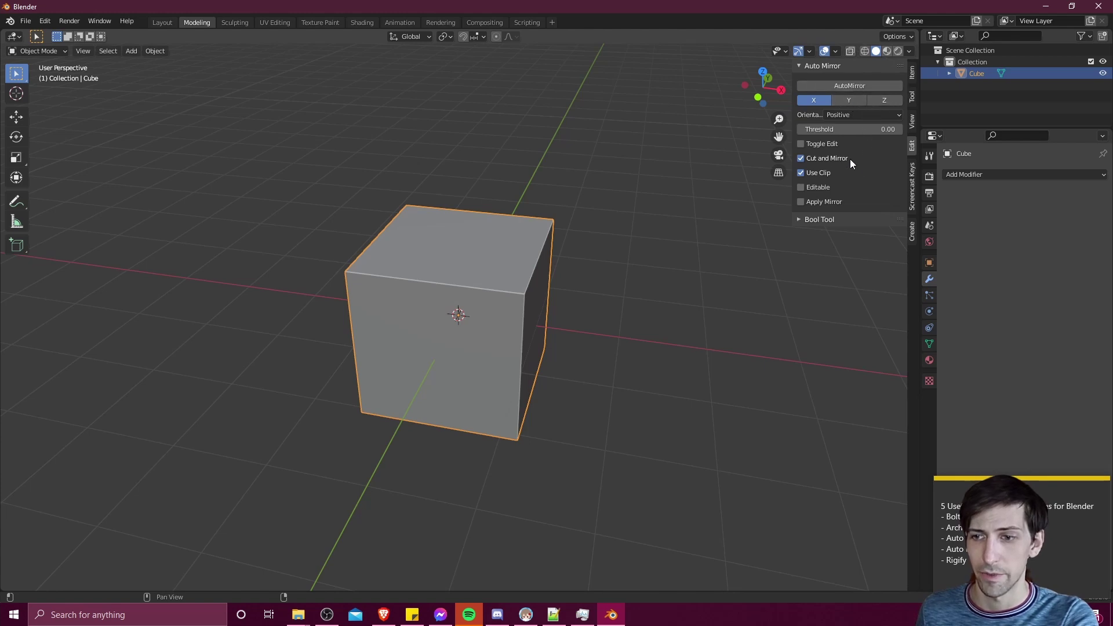
- Re-apply AutoMirror along X and pick vertices on the halved cube in Edit Mode
left_click(842, 86)
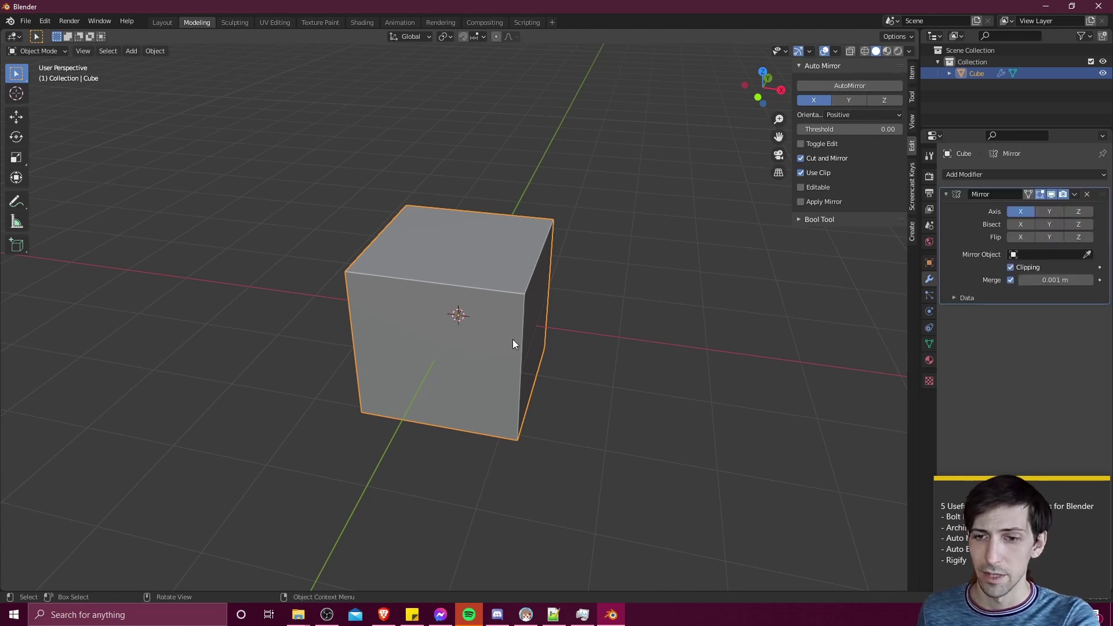
key("Tab")
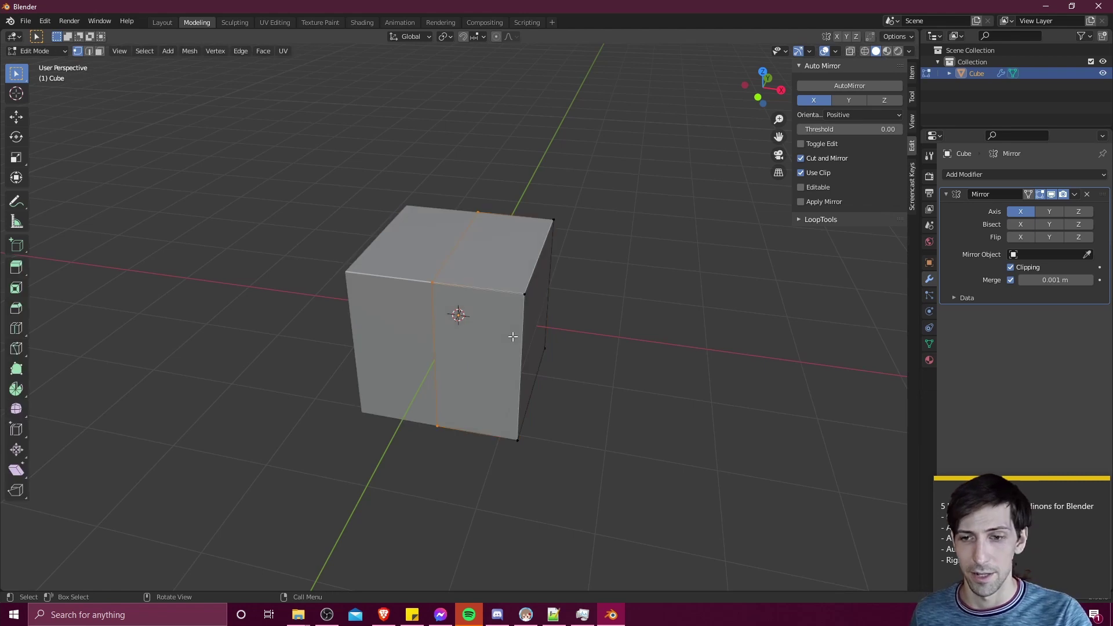
left_click(454, 272)
left_click(538, 300)
middle_click_drag(539, 305, 464, 301)
left_click_drag(423, 150, 597, 466)
left_click(410, 144)
left_click_drag(417, 149, 630, 506)
left_click(375, 198)
- Test select-all, deselect and box selection on the mirrored cube, then collapse the Auto Mirror panel
middle_click_drag(342, 302, 364, 272)
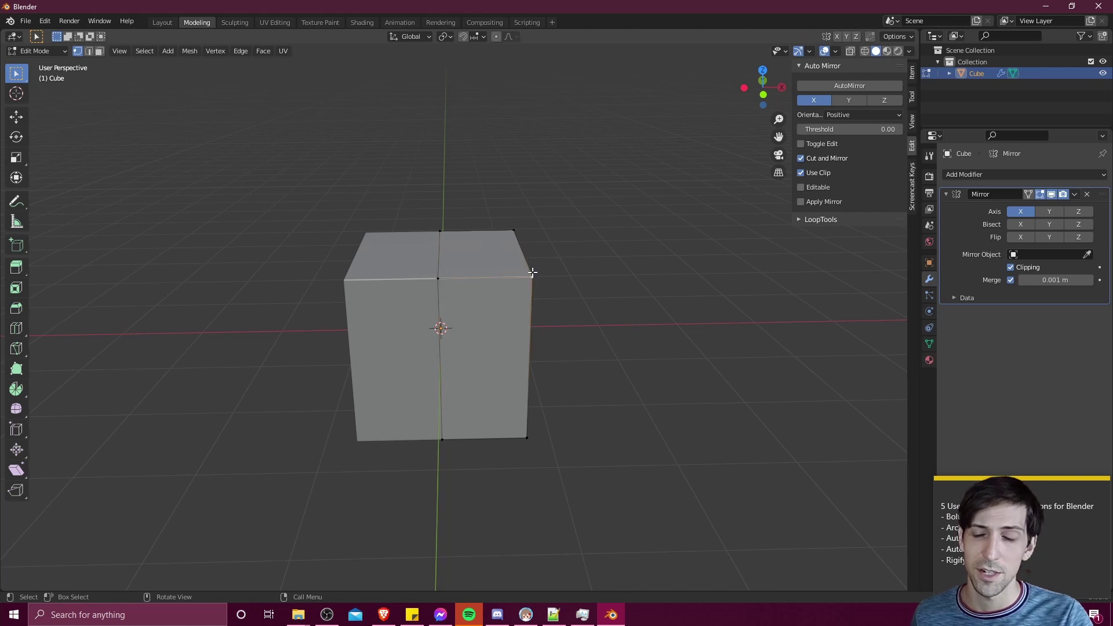
left_click(514, 230)
key("a")
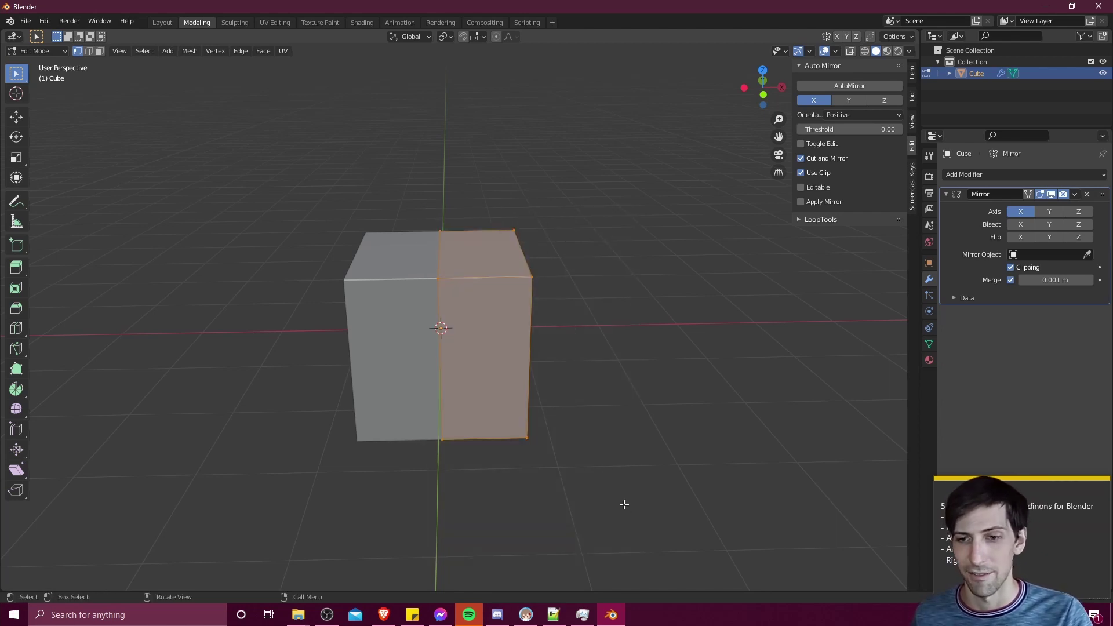
key("alt+a")
middle_click_drag(573, 249, 551, 268)
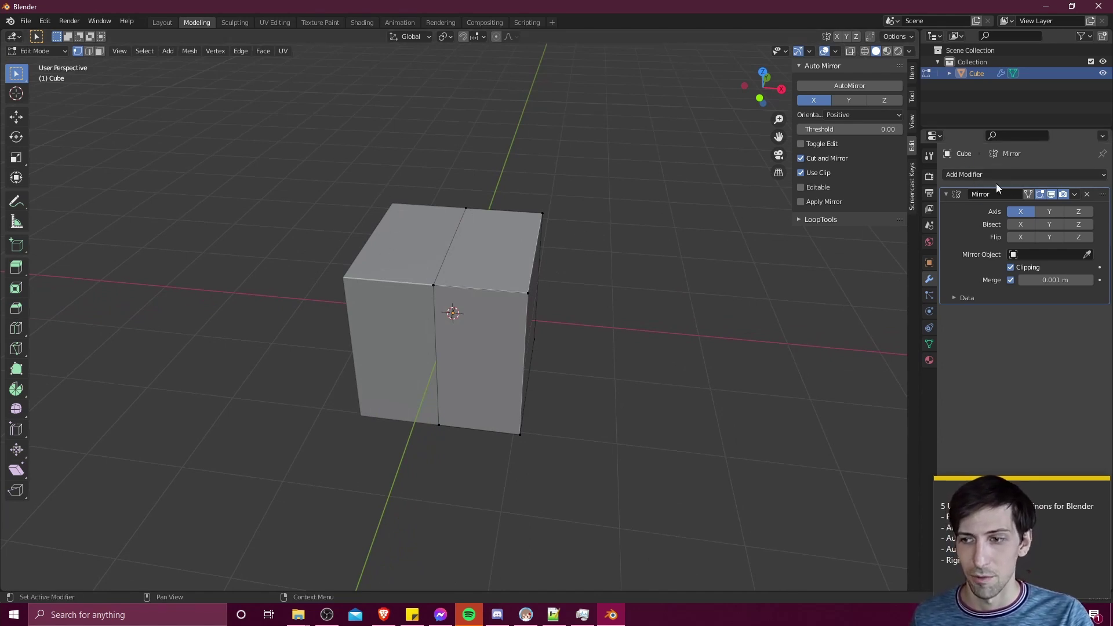
left_click_drag(477, 181, 355, 262)
left_click_drag(268, 508, 434, 156)
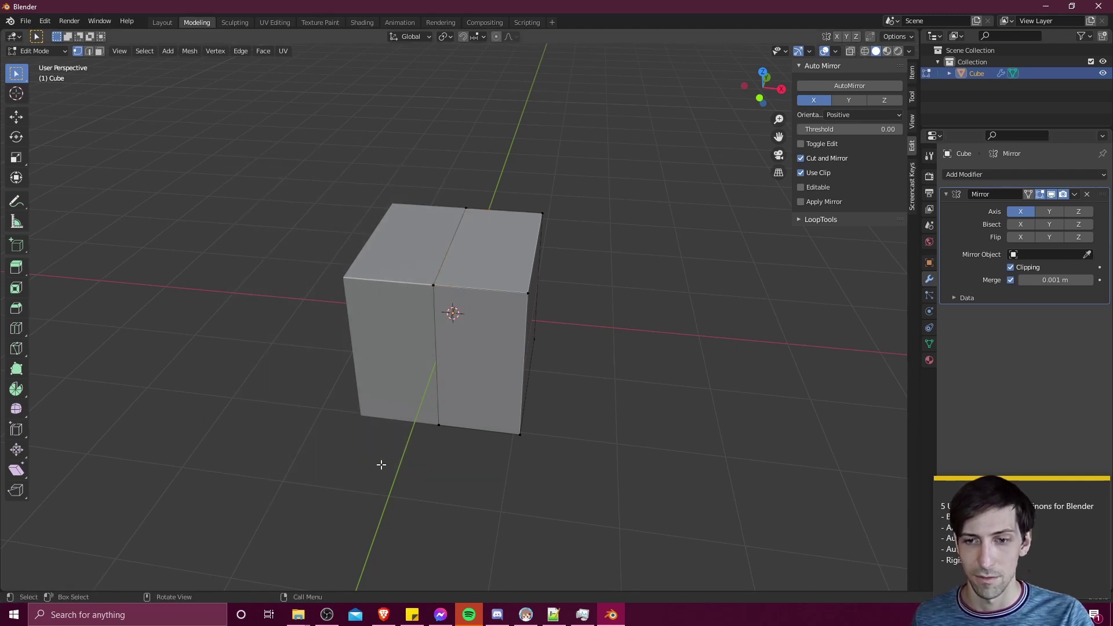
middle_click_drag(380, 464, 407, 445)
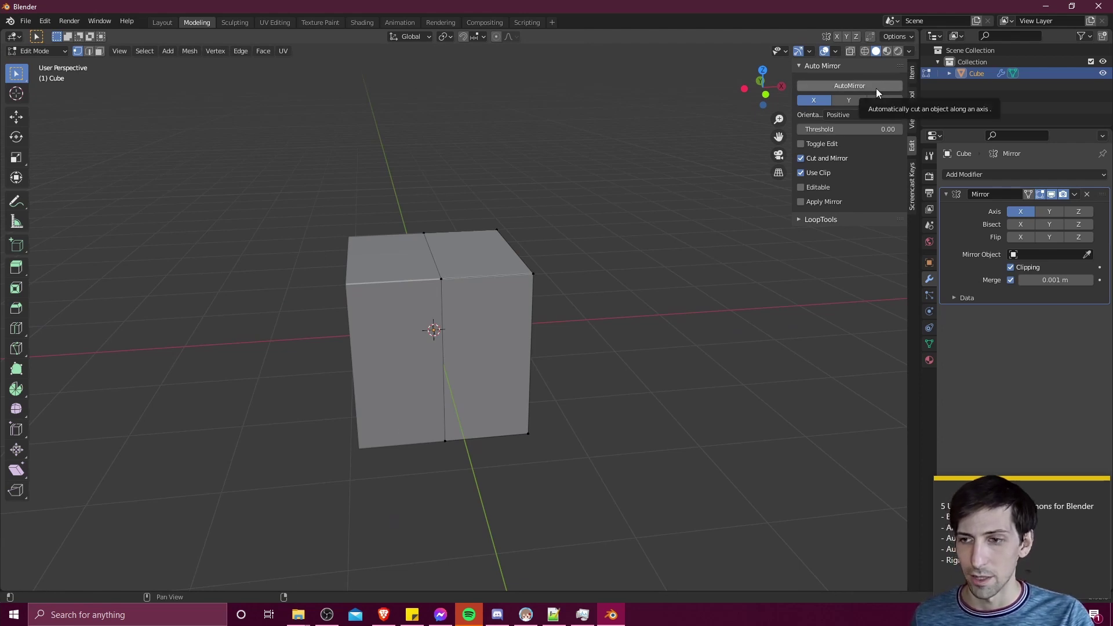
middle_click_drag(743, 349, 667, 348)
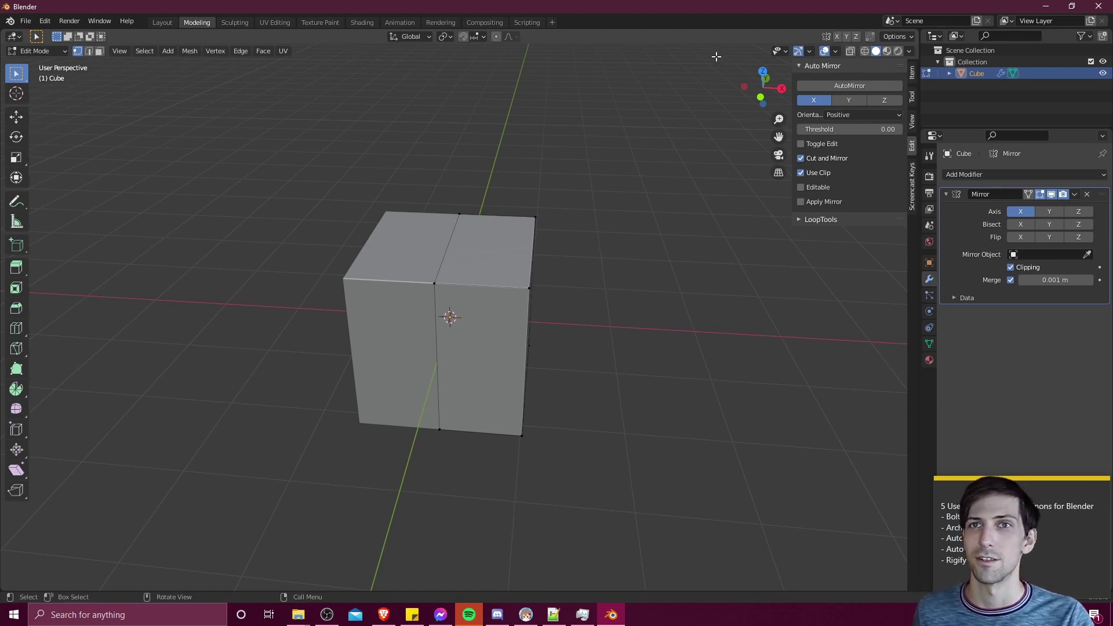
left_click(806, 65)
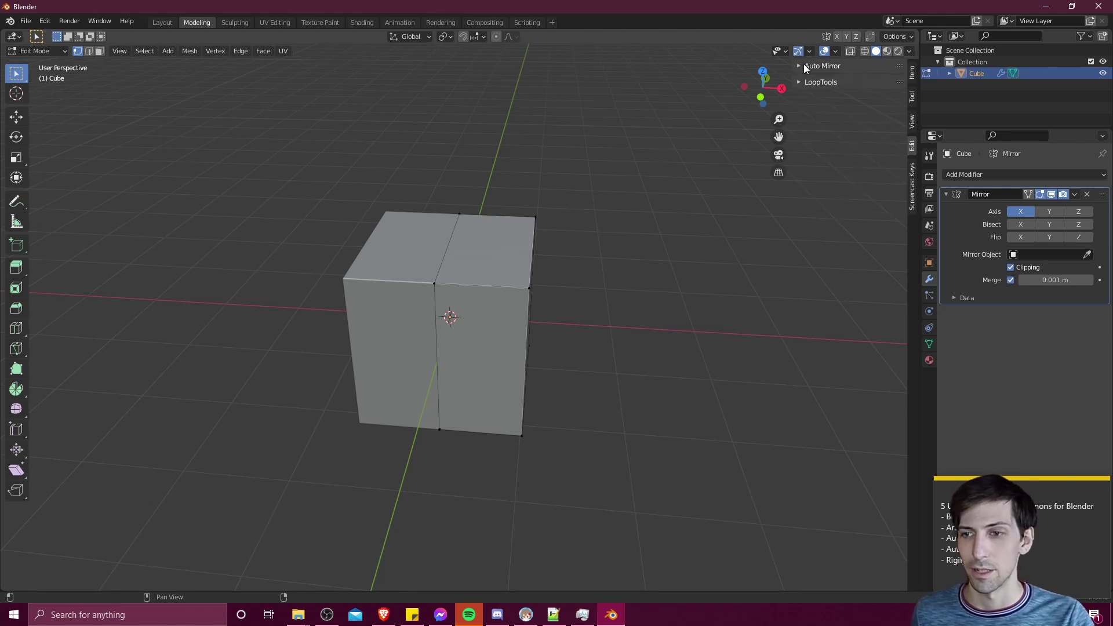
middle_click_drag(653, 251, 629, 266)
- Back in Object Mode, add a second cube and move it up, then back along Y
key("Tab")
middle_click_drag(397, 332, 571, 271)
key("shift+a")
mouse_move(571, 272)
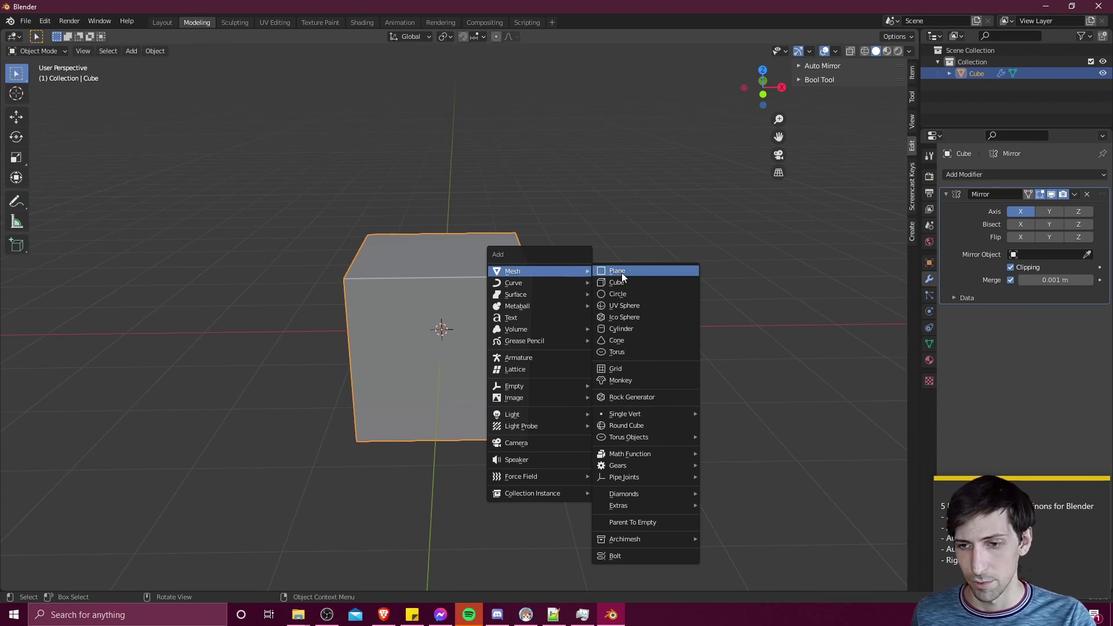
left_click(631, 286)
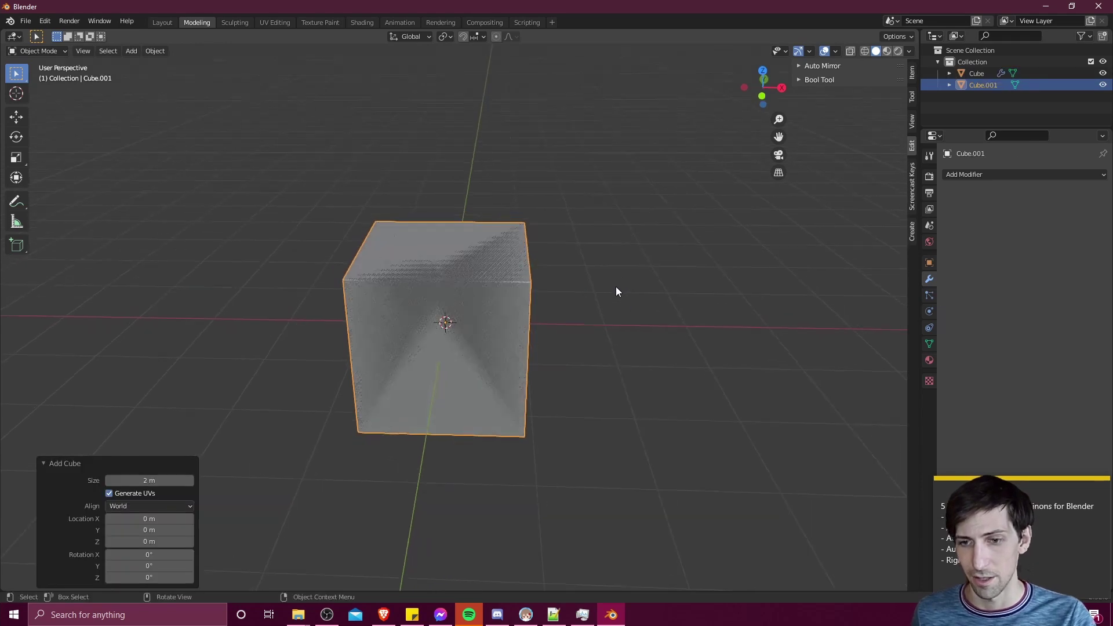
key("g")
left_click(638, 204)
key("g")
key("y")
left_click(703, 212)
- Select the original mirrored cube and expand the Bool Tool options in the sidebar
middle_click_drag(703, 213, 556, 269)
left_click(555, 269)
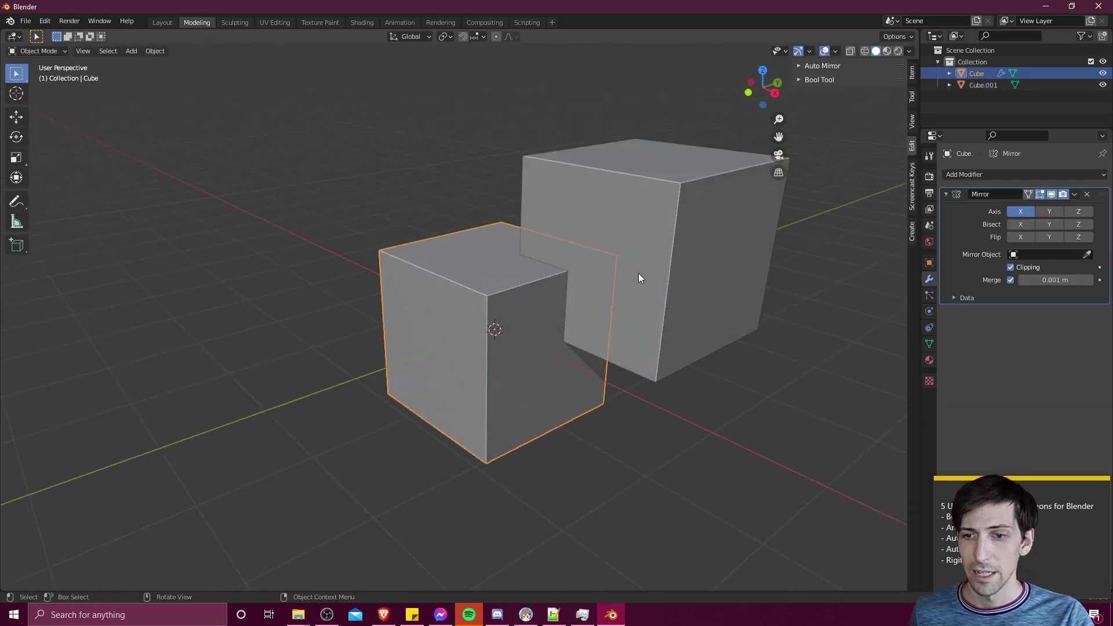
middle_click_drag(658, 273, 534, 273)
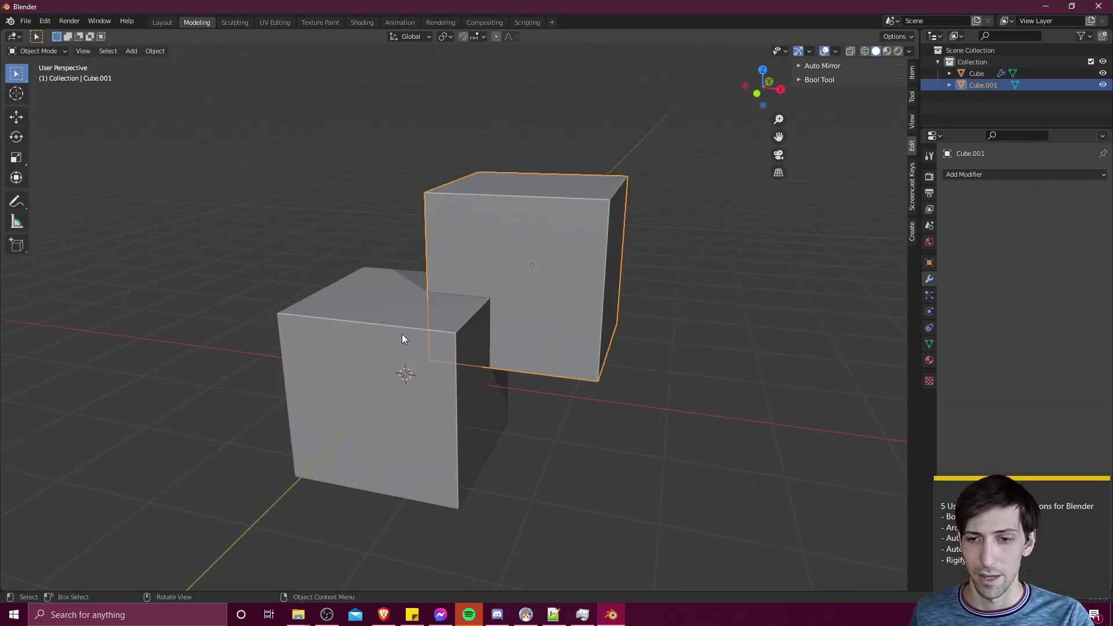
left_click(812, 79)
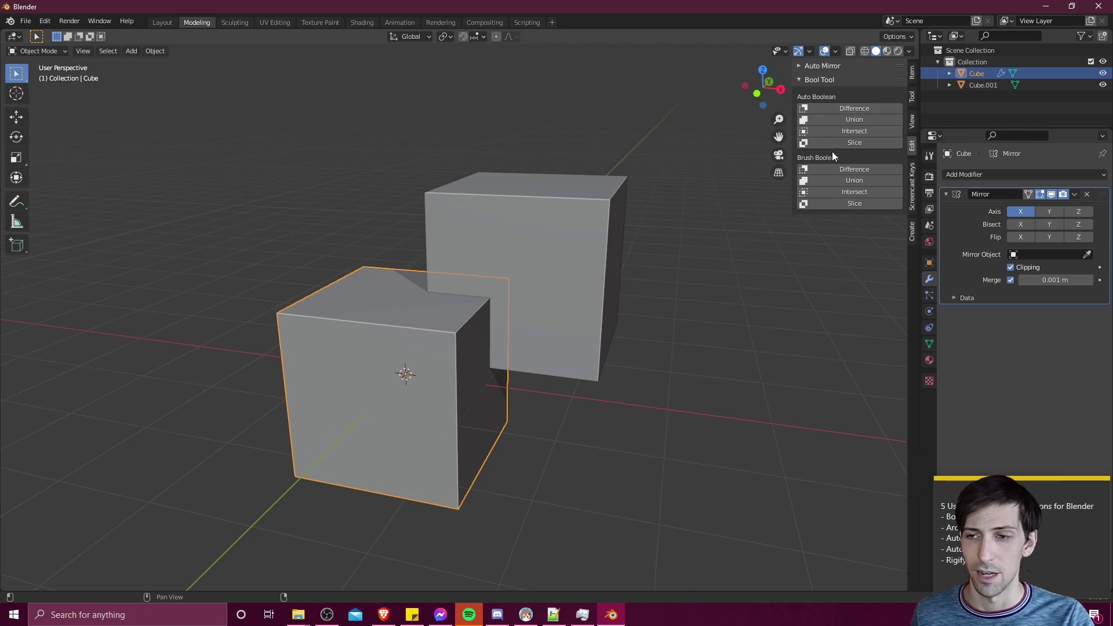
middle_click_drag(443, 283, 427, 292)
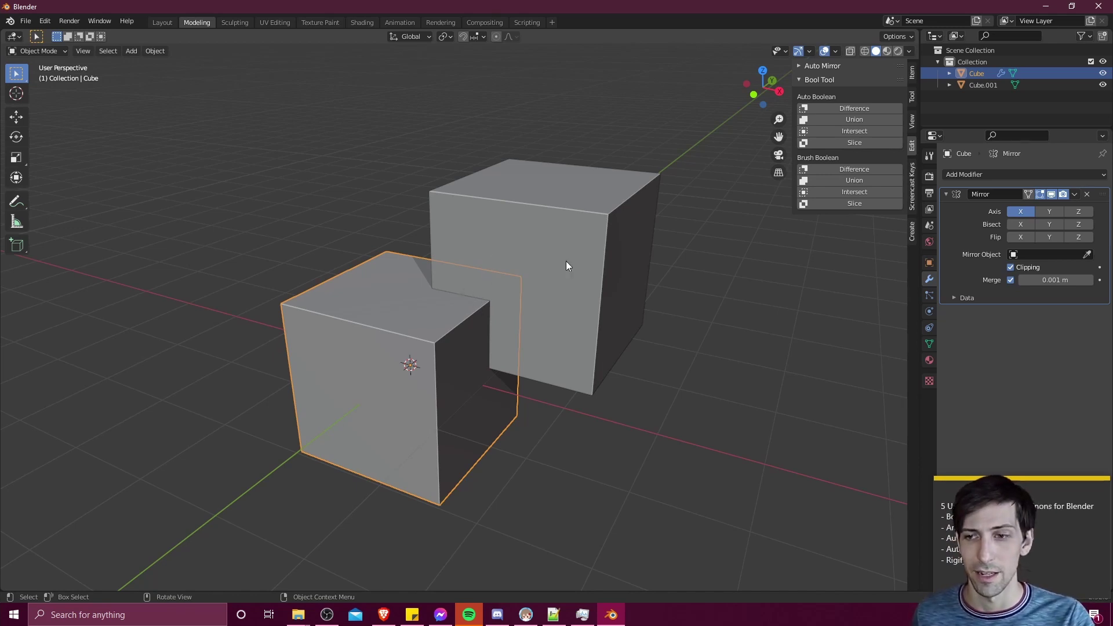
middle_click_drag(700, 308, 649, 336)
middle_click_drag(456, 315, 360, 303)
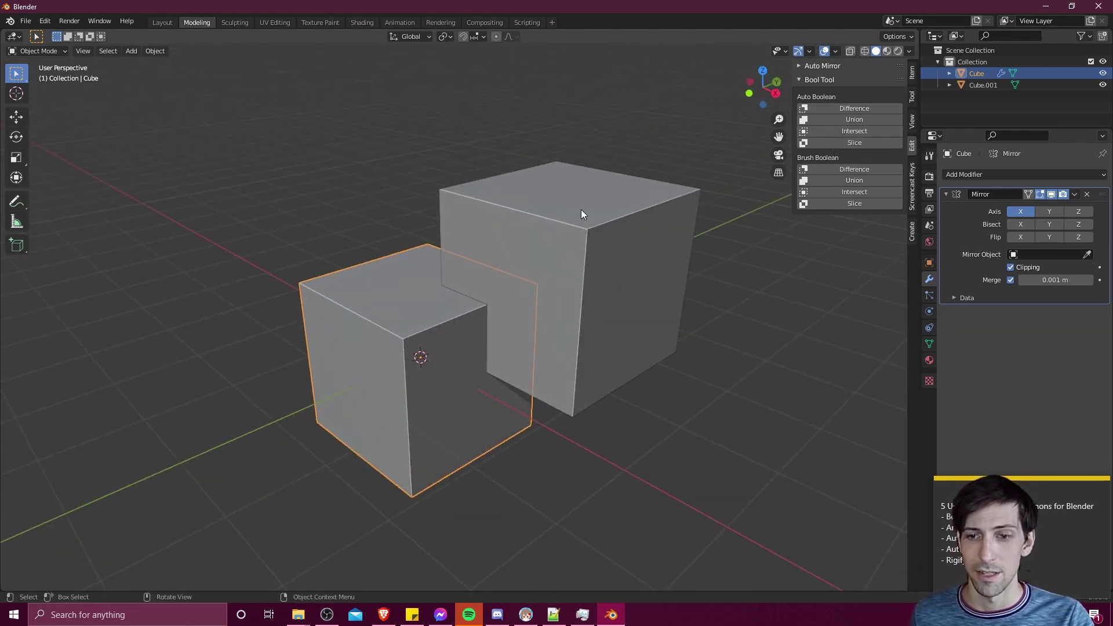
- Select Cube then Cube.001 and intersect them with Auto Boolean Intersect into a small shared cube
left_click(600, 271, "shift")
left_click(406, 328)
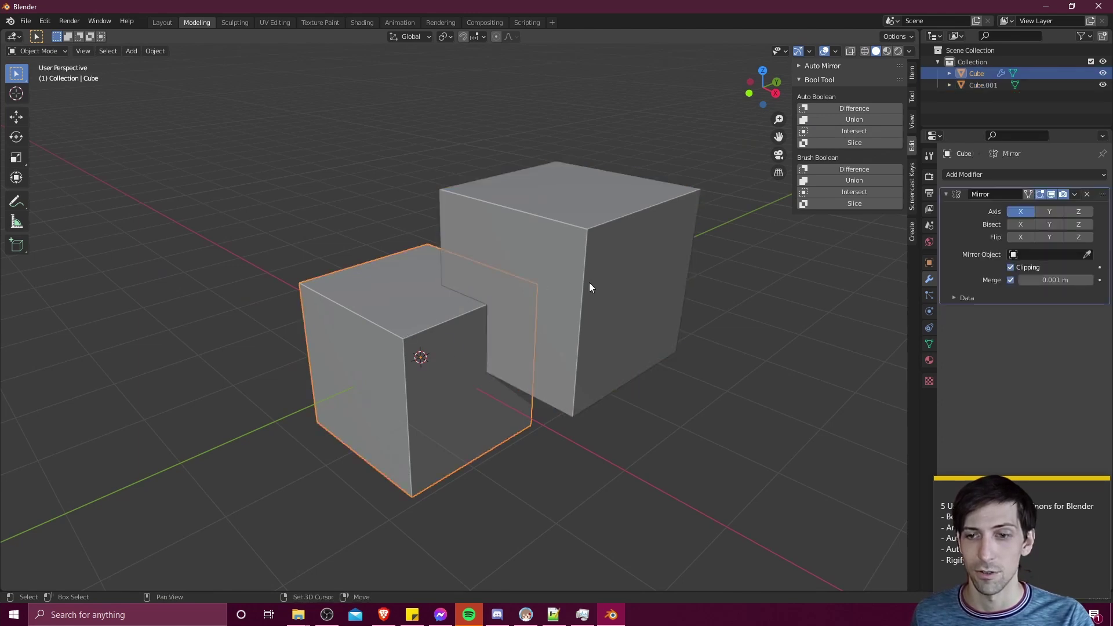
left_click(582, 242, "shift")
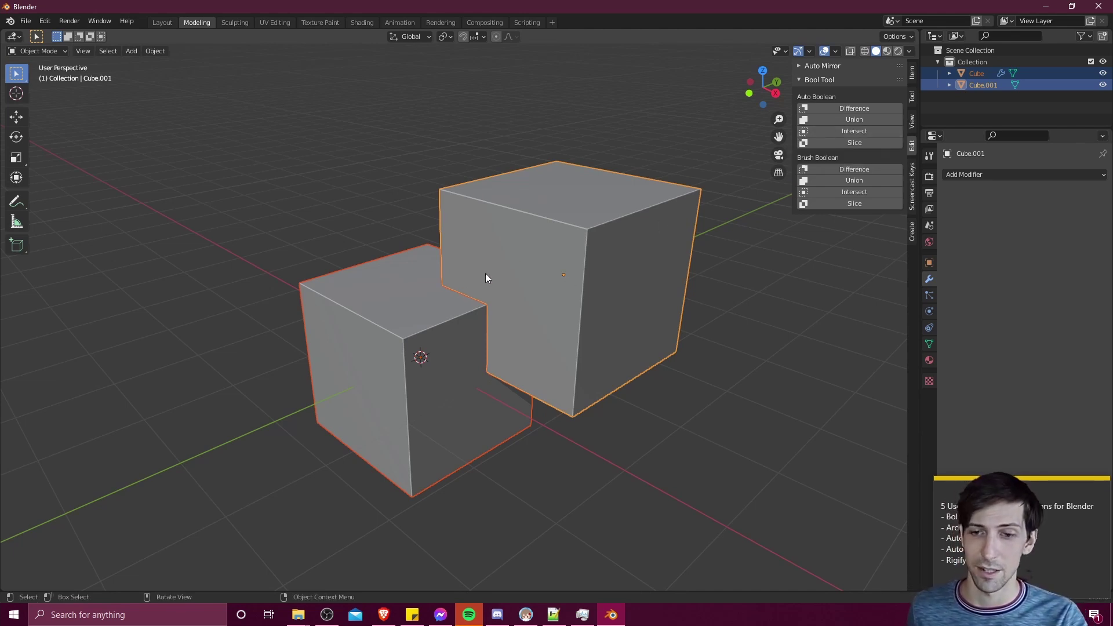
middle_click_drag(504, 323, 493, 317)
left_click(898, 132)
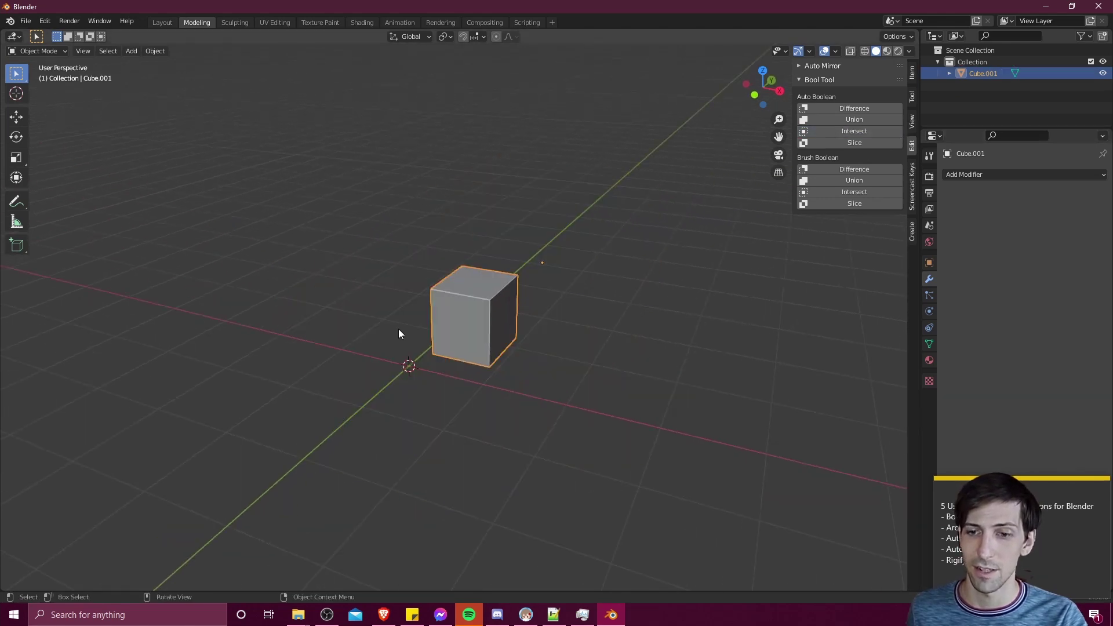
middle_click_drag(405, 330, 470, 322)
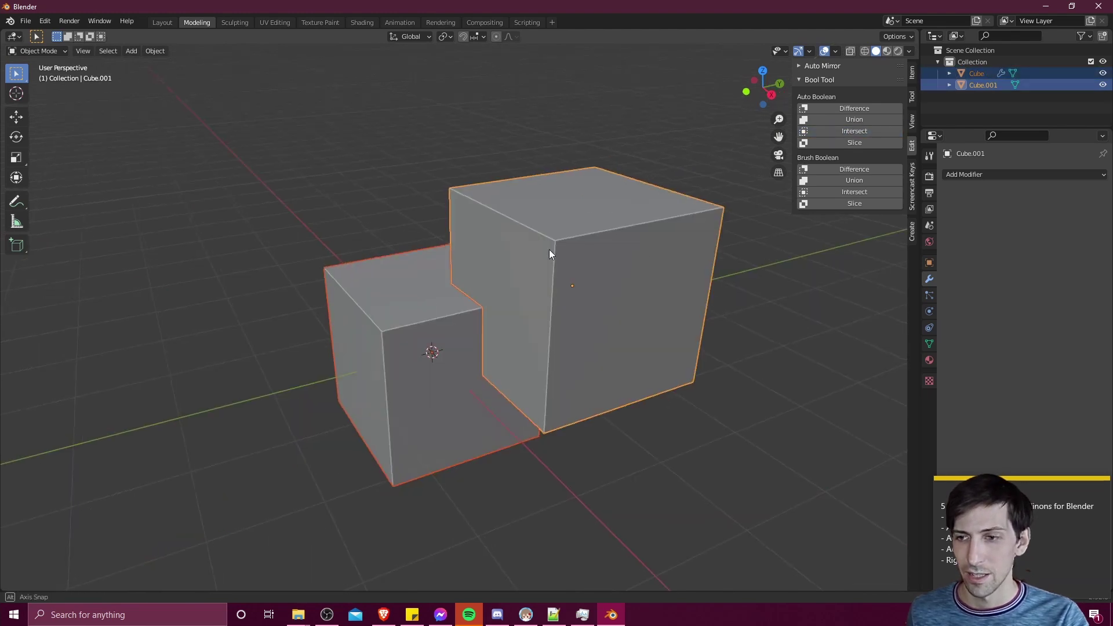
- Union the two cubes with Auto Boolean Union and inspect the merged mesh
left_click(885, 119)
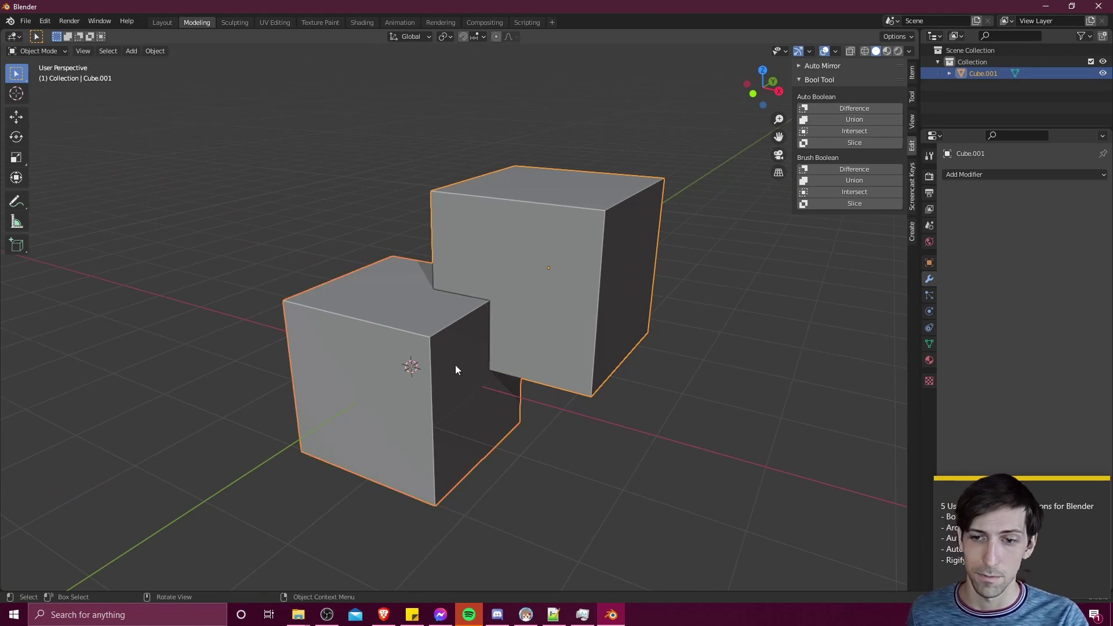
middle_click_drag(465, 371, 553, 363)
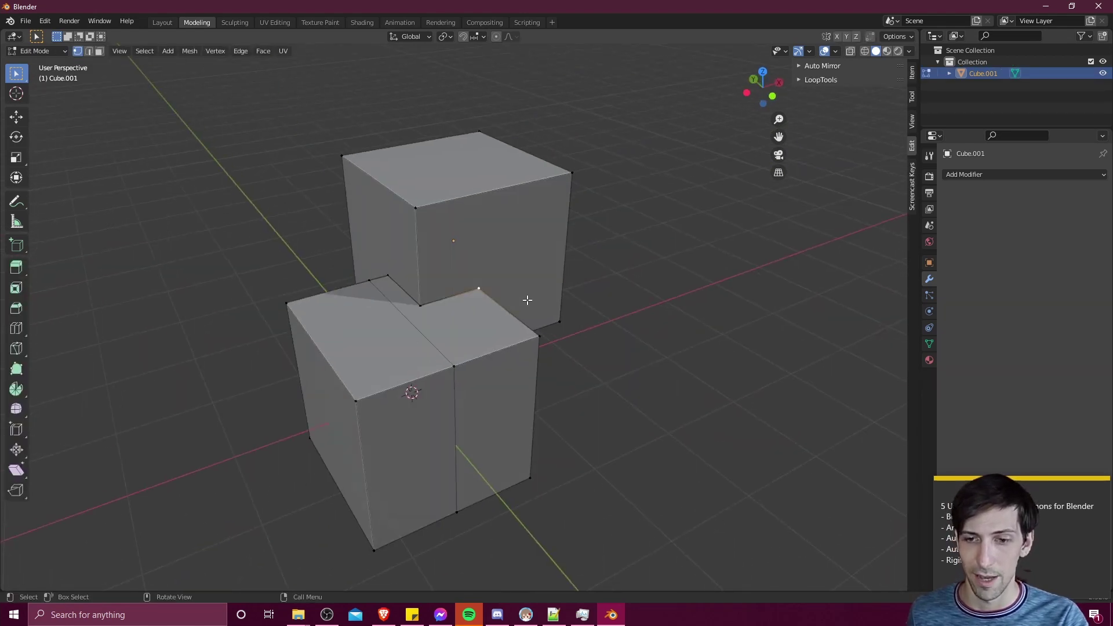
middle_click_drag(417, 299, 624, 312)
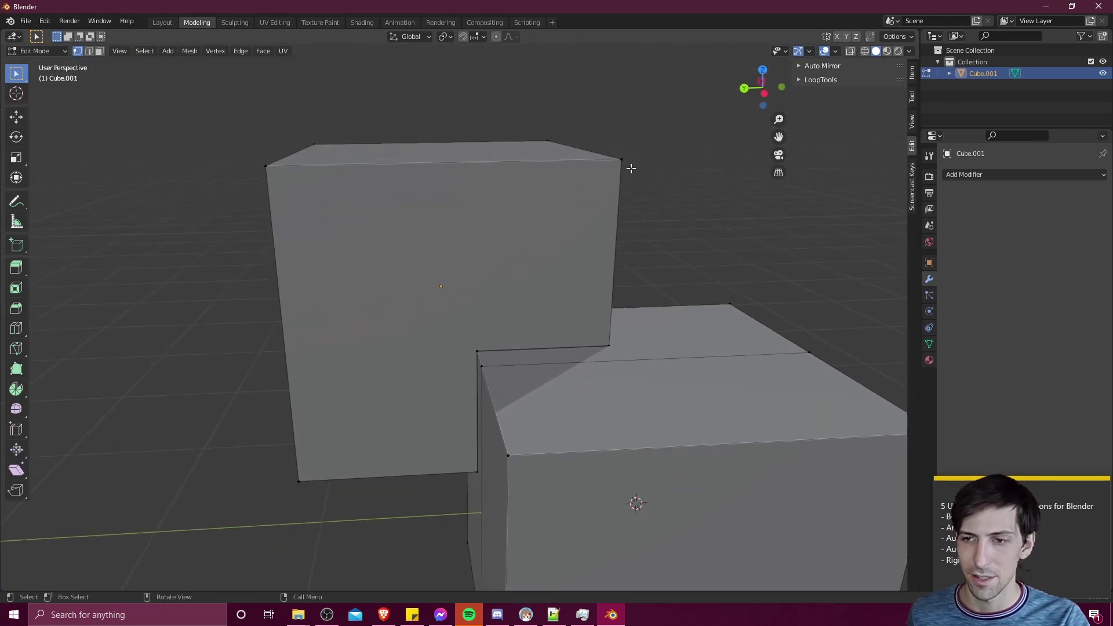
middle_click_drag(666, 219, 605, 309)
- Select the six corner vertices outlining the union's stepped front face
left_click(492, 352)
left_click(490, 459, "shift")
left_click(324, 511, "shift")
left_click(280, 198, "shift")
left_click(616, 156, "shift")
left_click(600, 324, "shift")
middle_click_drag(700, 316, 598, 204)
middle_click_drag(684, 315, 413, 344)
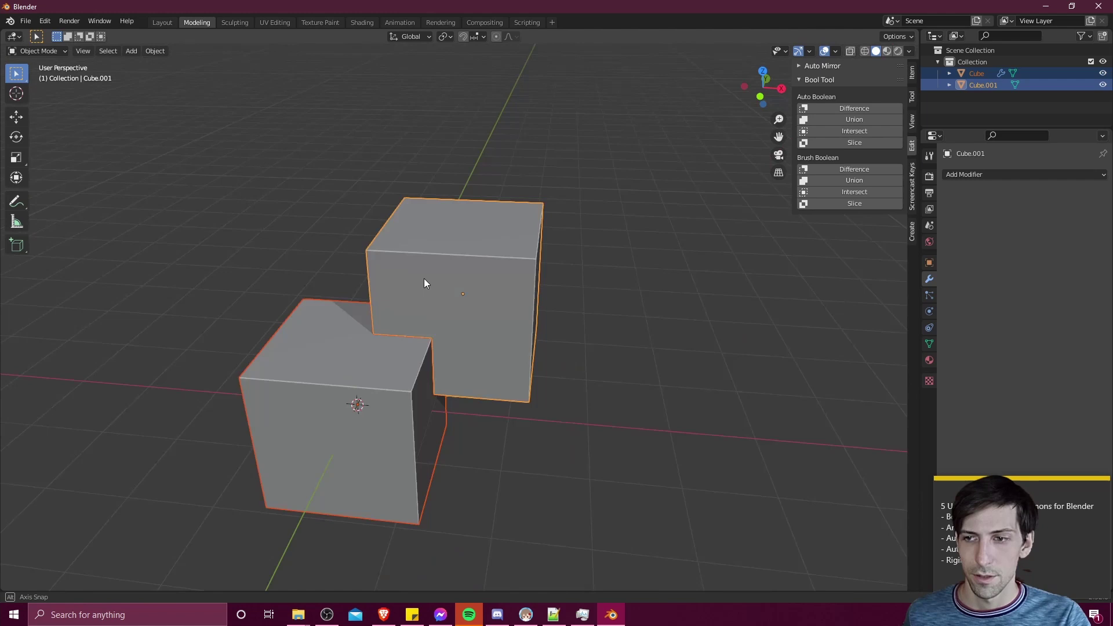
- Union the cubes again and move the selected geometry 0.73775 m along X in Edit Mode
scroll(423, 280, "up", 2)
middle_click_drag(422, 281, 577, 255)
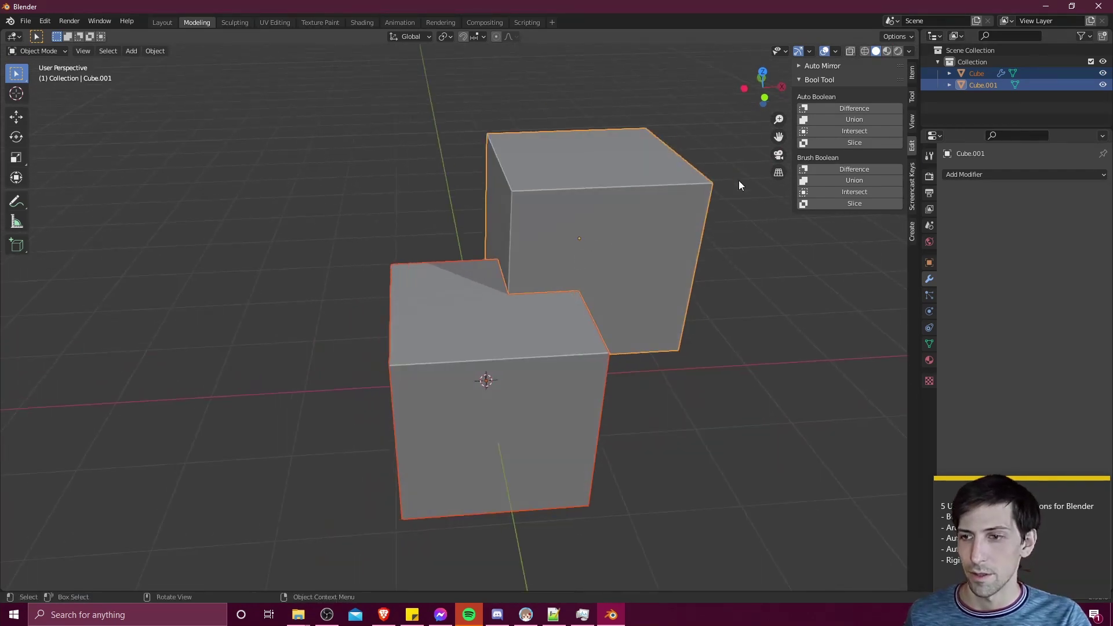
left_click(852, 119)
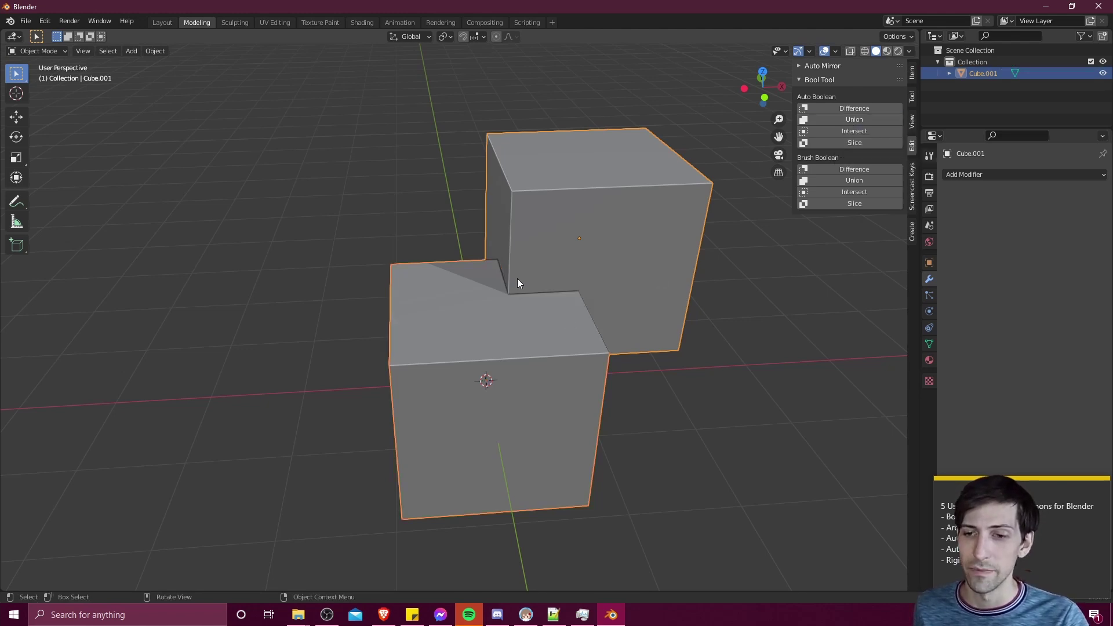
key("Tab")
middle_click_drag(520, 274, 586, 385)
scroll(480, 375, "up", 2)
key("g")
key("x")
left_click(458, 345)
middle_click_drag(676, 365, 529, 291)
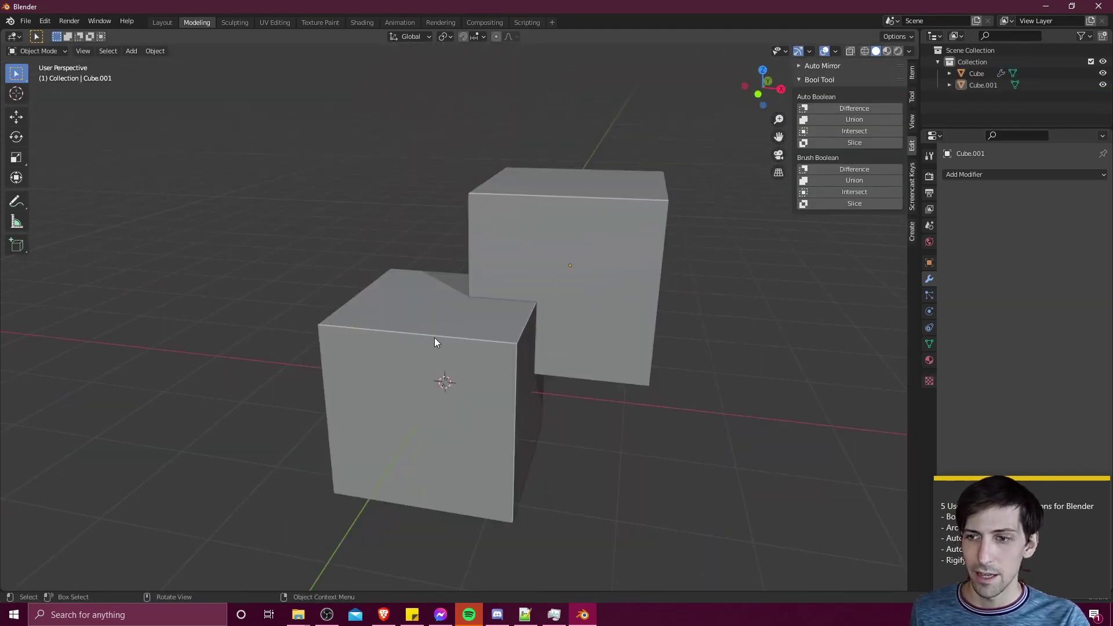
- Select both cubes, cut a Difference notch into the larger cube, inspect it, then undo
left_click(434, 339)
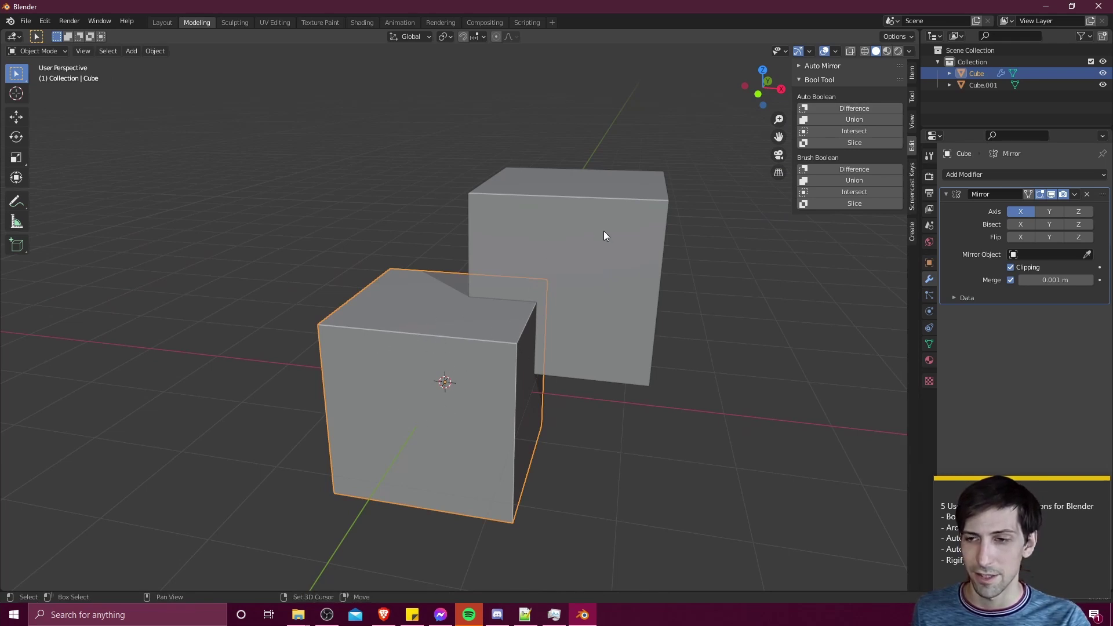
left_click(601, 215, "shift")
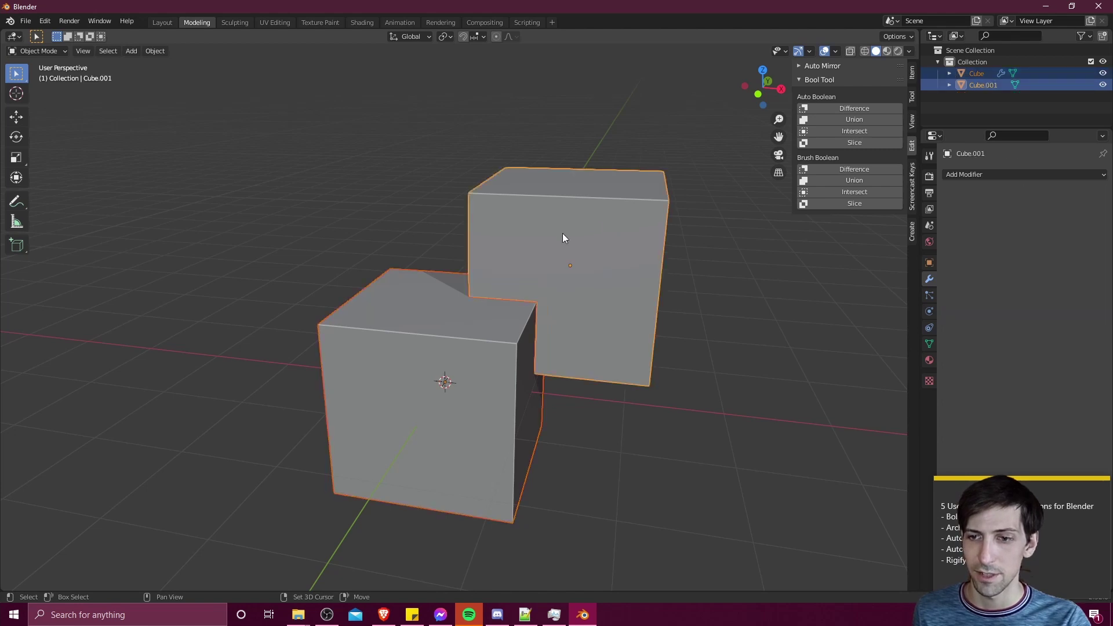
middle_click_drag(545, 242, 568, 240)
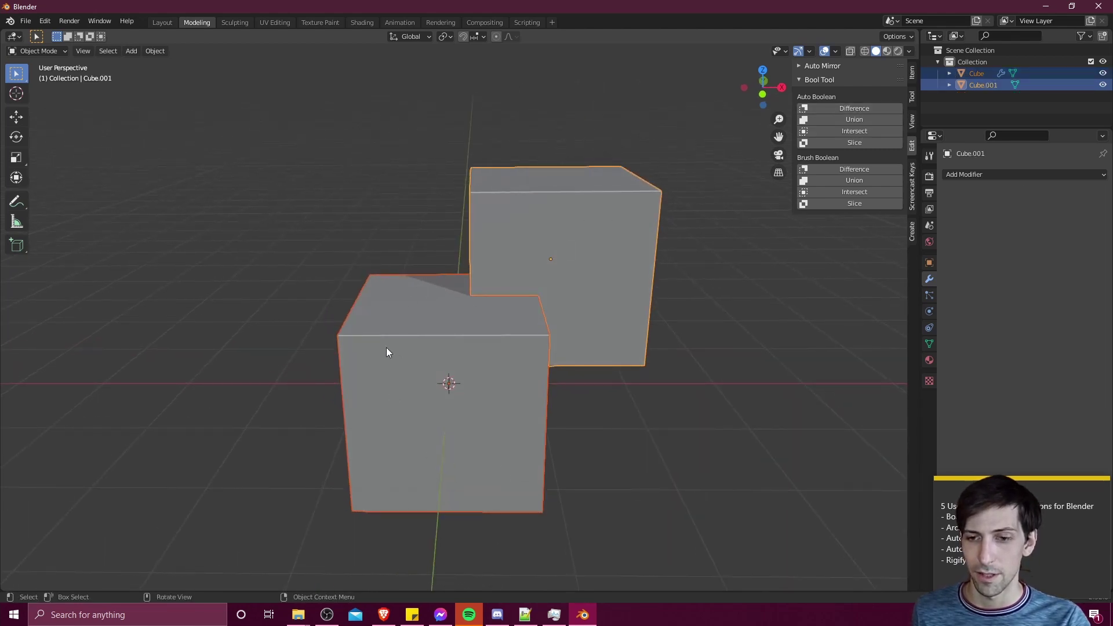
middle_click_drag(452, 366, 424, 294)
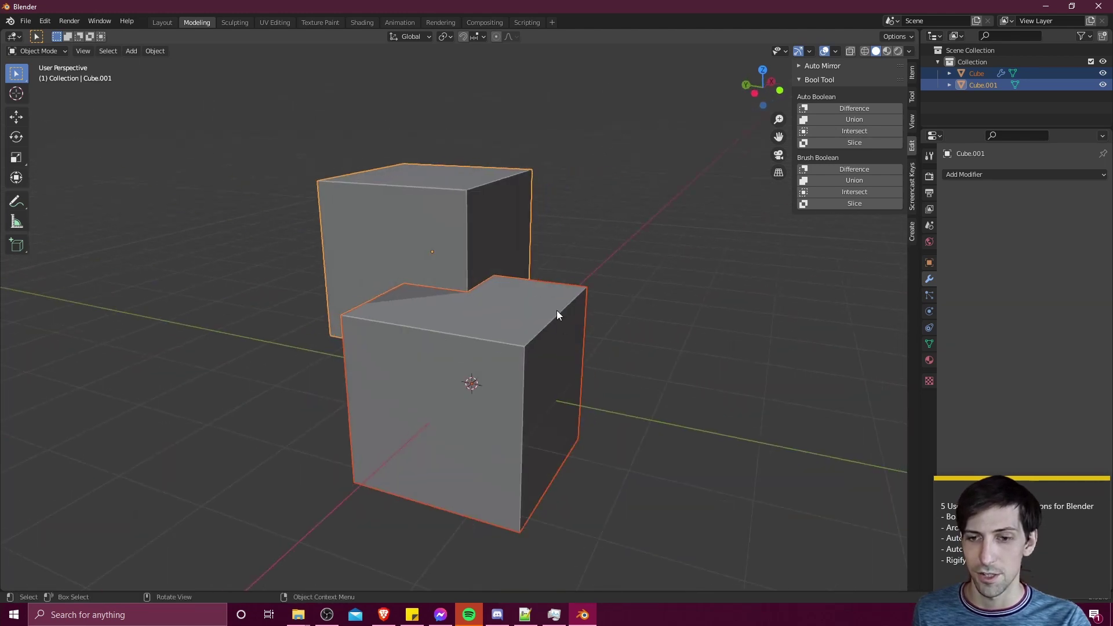
middle_click_drag(552, 312, 510, 263)
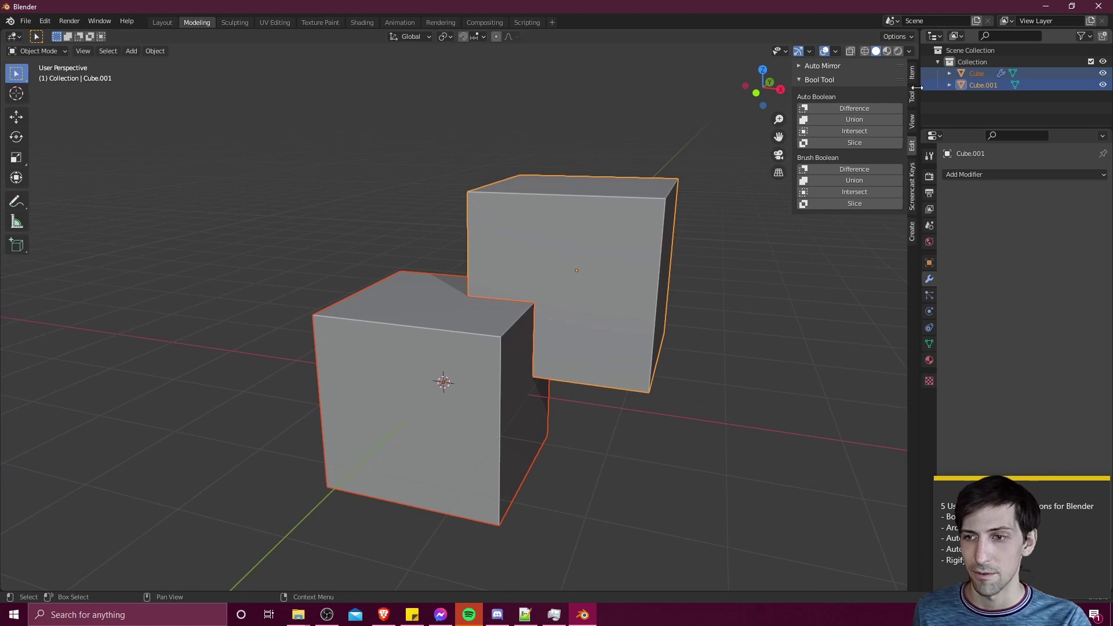
left_click(895, 108)
middle_click_drag(437, 367, 478, 335)
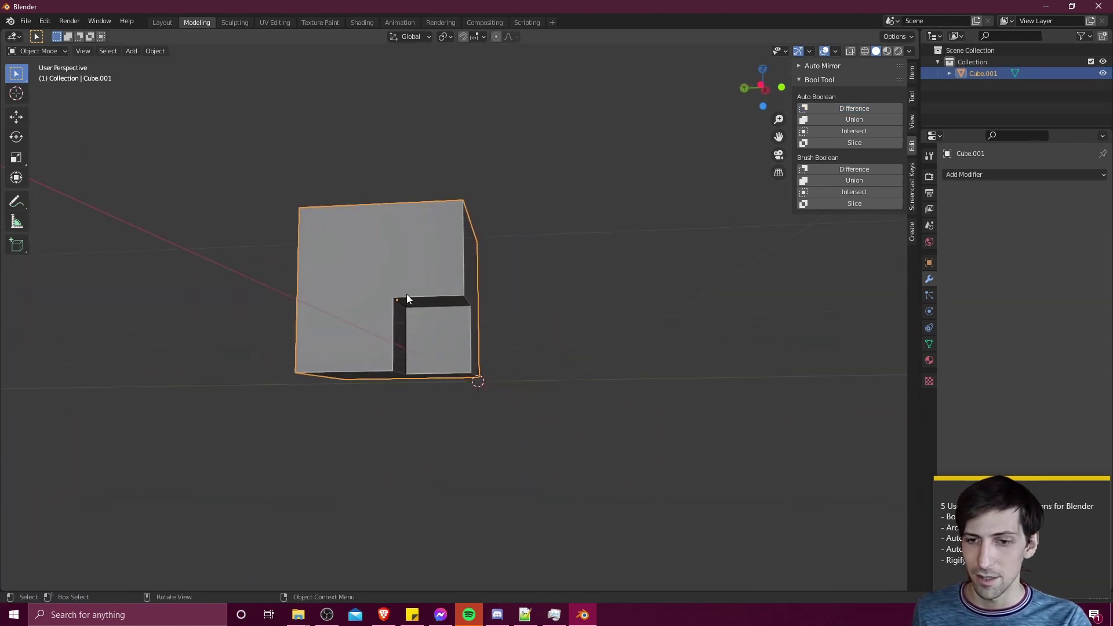
middle_click_drag(405, 300, 424, 319)
key("ctrl+z")
- Slice the large cube with the small one using Auto Boolean Slice
scroll(502, 348, "up", 5)
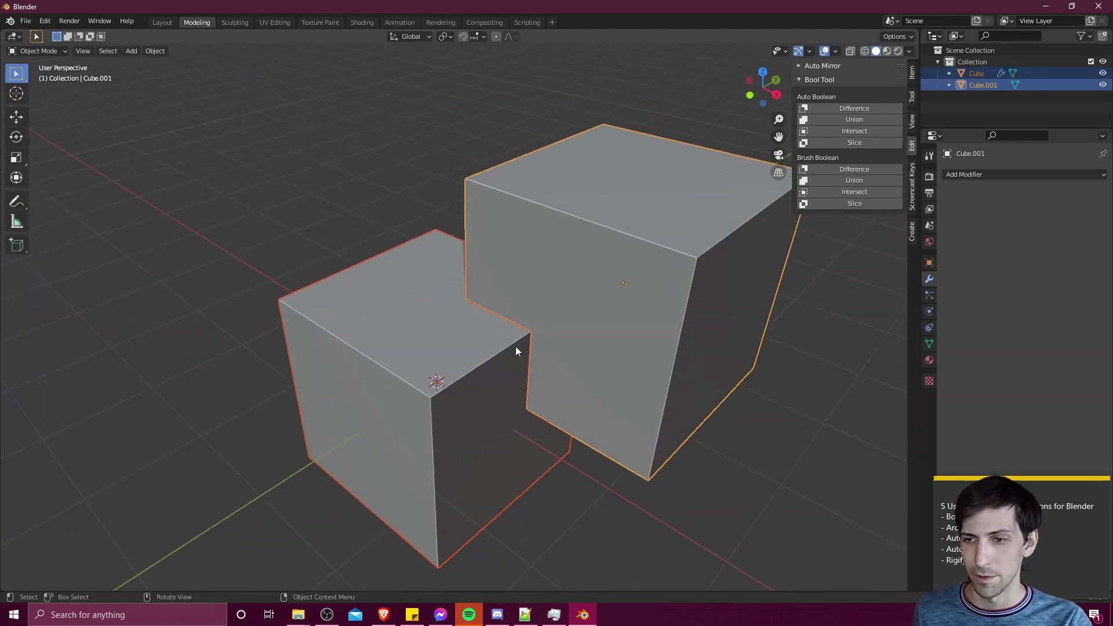
scroll(516, 351, "down", 3)
middle_click_drag(771, 174, 396, 288)
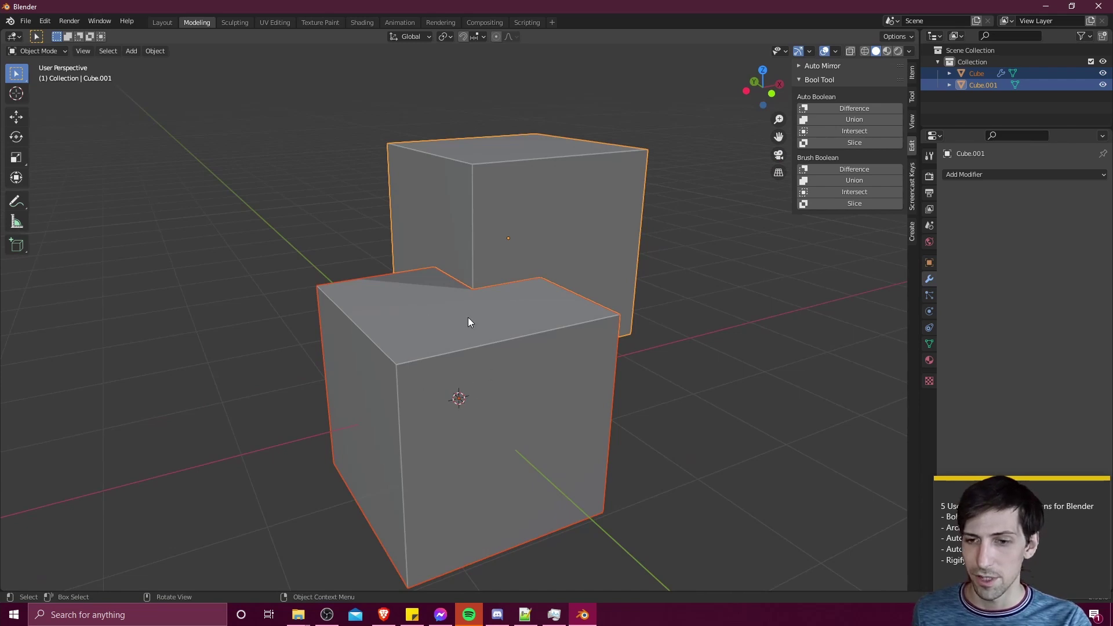
middle_click_drag(469, 321, 506, 288)
middle_click_drag(359, 389, 473, 355)
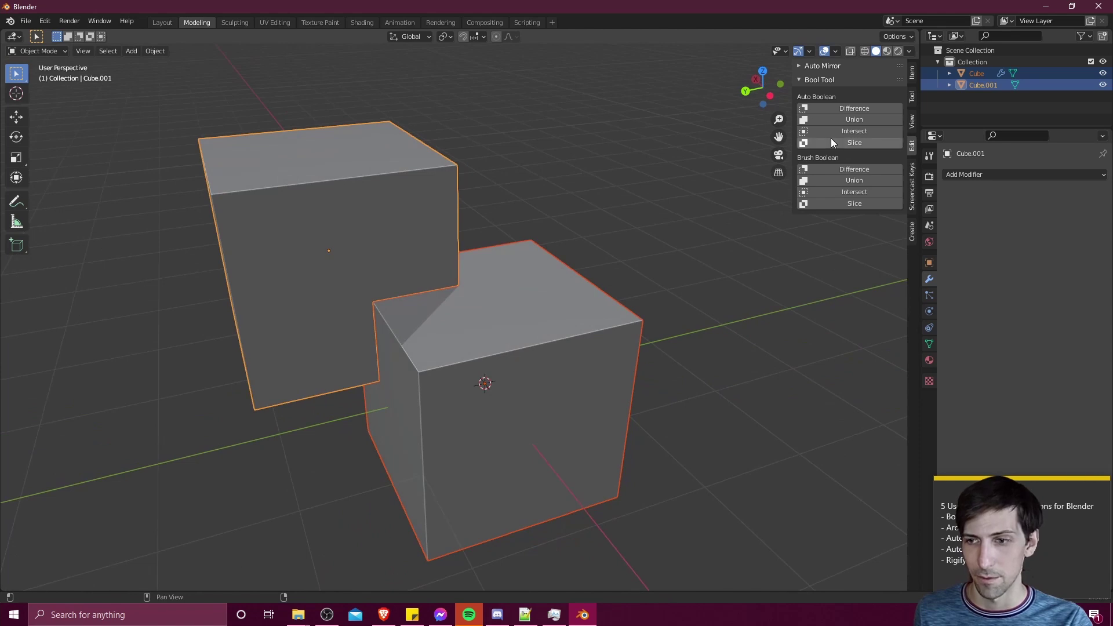
left_click(855, 143)
middle_click_drag(688, 266, 420, 306)
- Preview moving Cube.002 along Y and cancel, then open Cube.001 in Edit Mode to view the notch
key("g")
key("y")
right_click(676, 297)
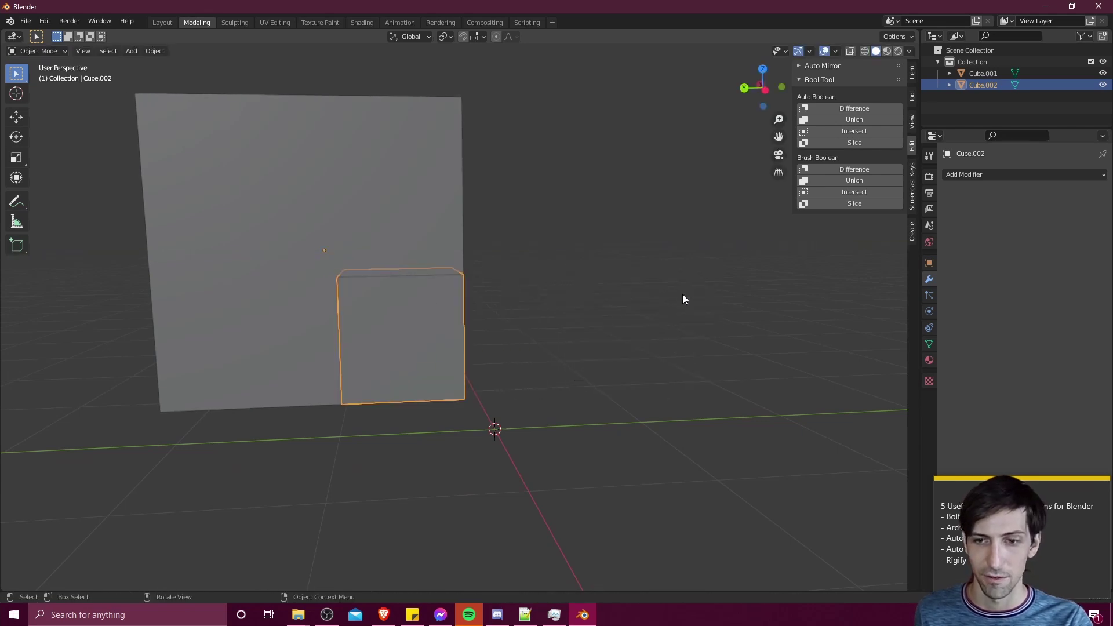
middle_click_drag(684, 294, 517, 238)
left_click(517, 237)
left_click(504, 294)
left_click(527, 247)
key("Tab")
key("Tab")
middle_click_drag(514, 288, 717, 221)
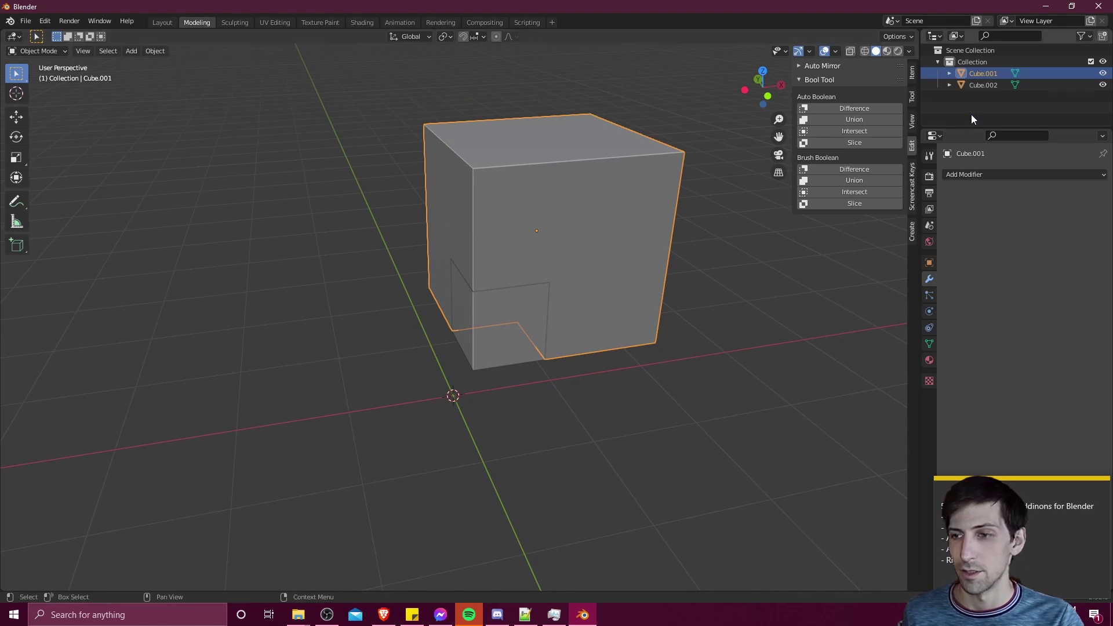
- Add a Boolean modifier to Cube.001 and look over its dropdown options
left_click(968, 174)
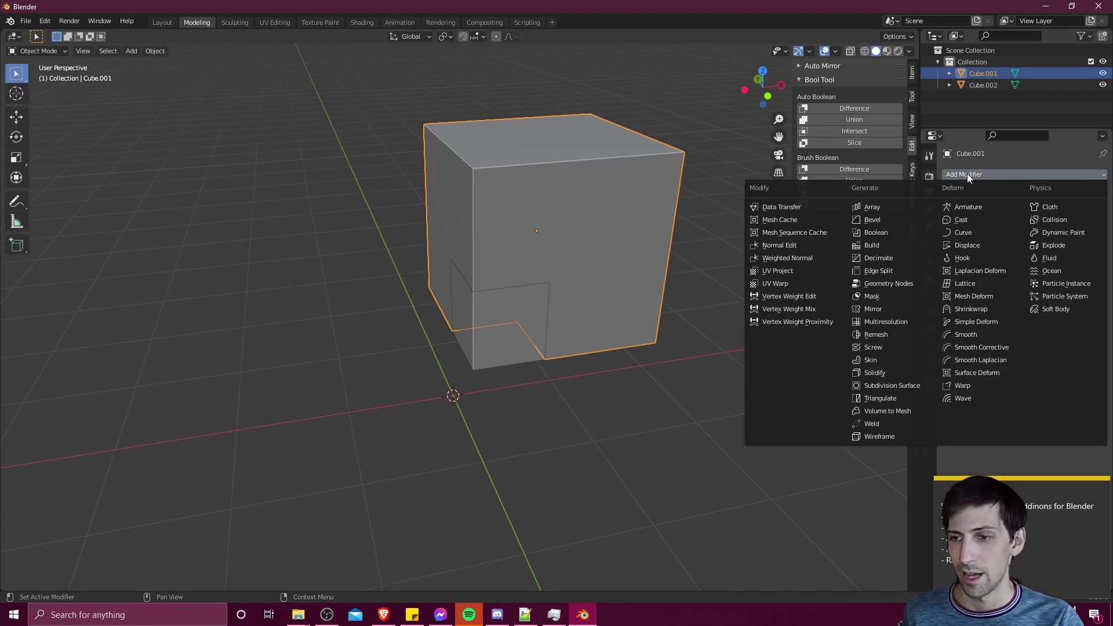
left_click(876, 233)
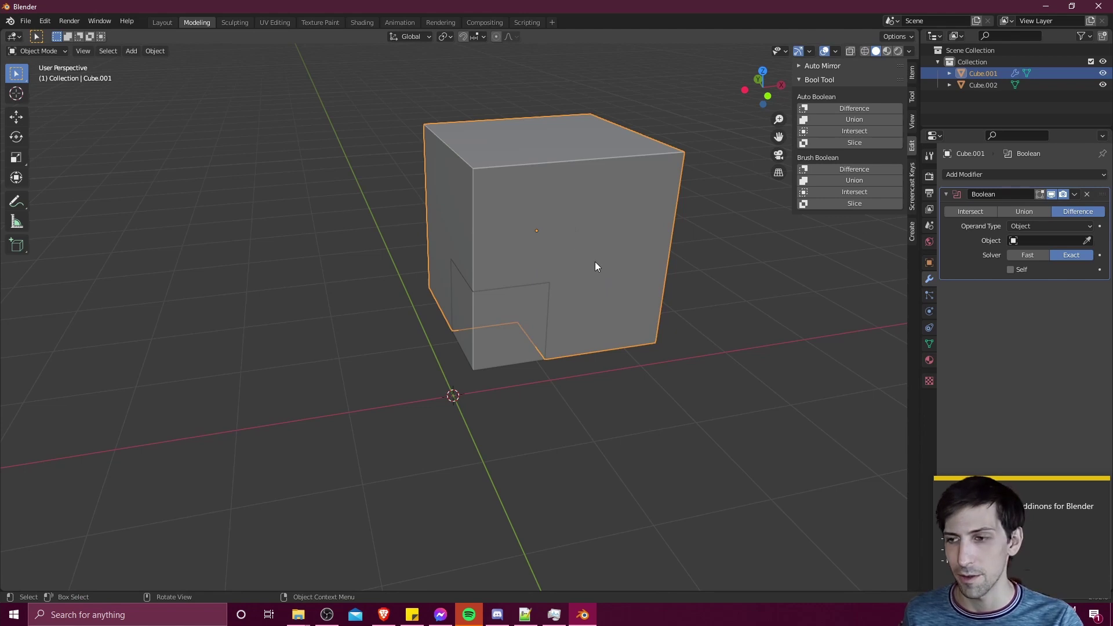
left_click(1075, 195)
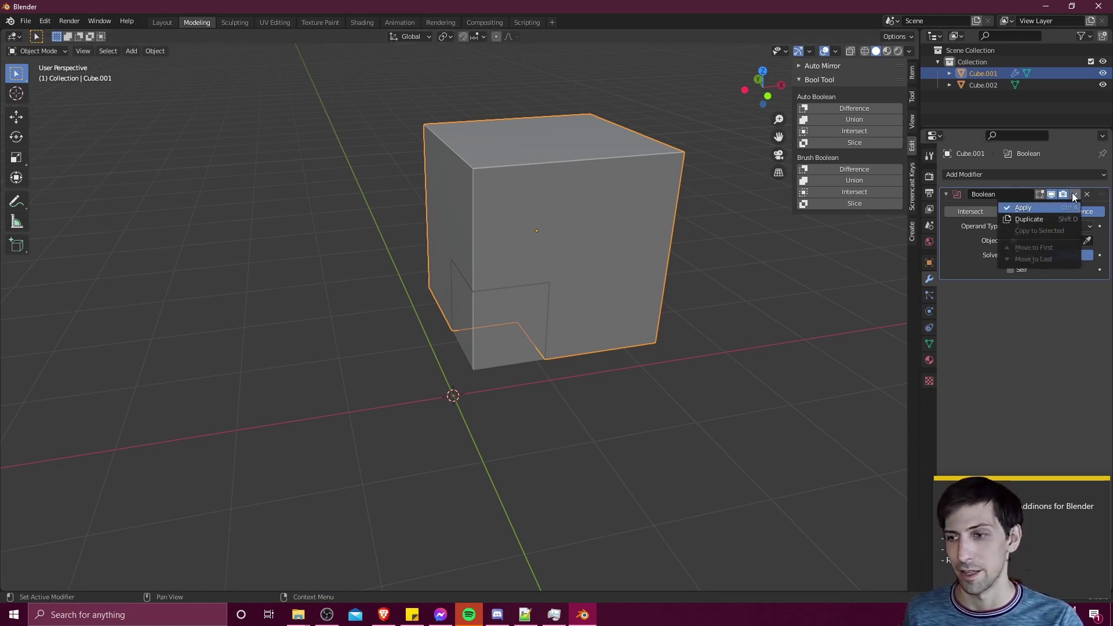
left_click(1072, 194)
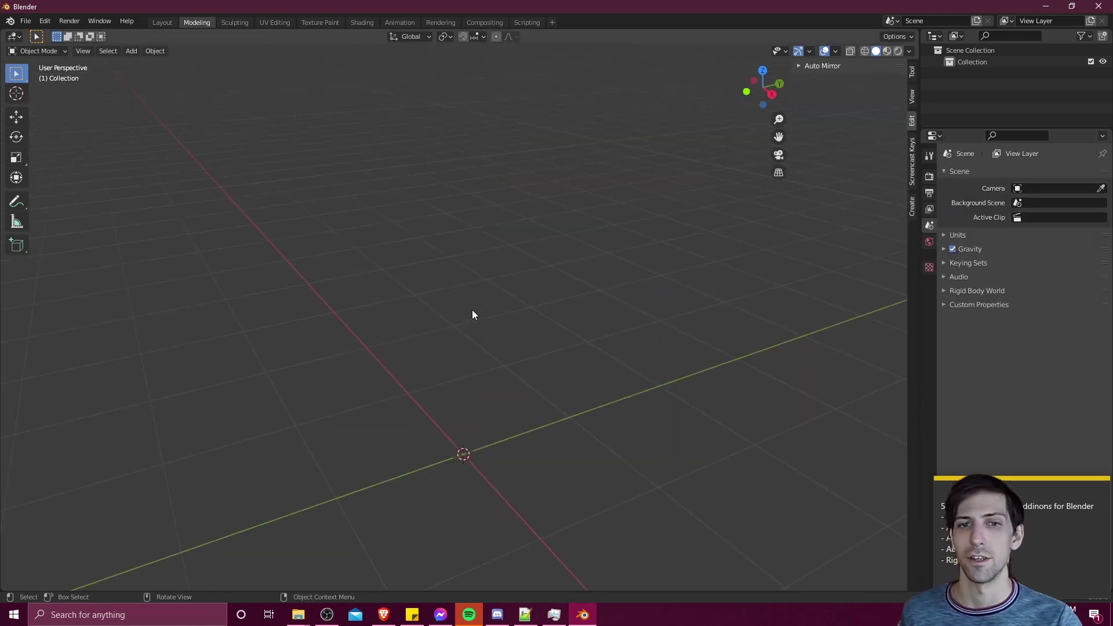
left_click(45, 21)
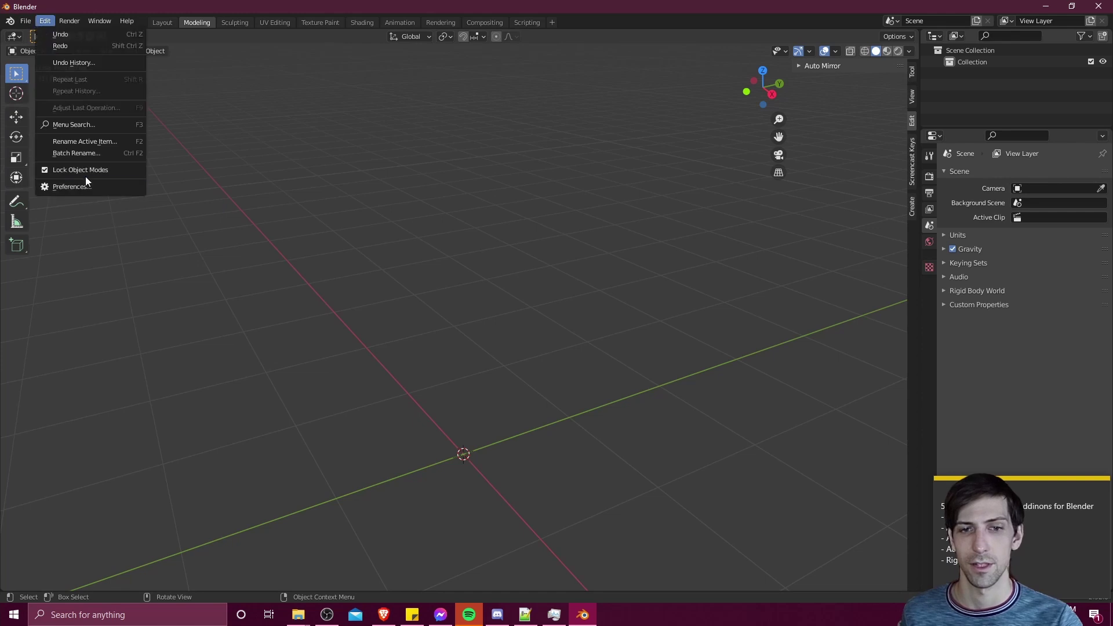
left_click(91, 186)
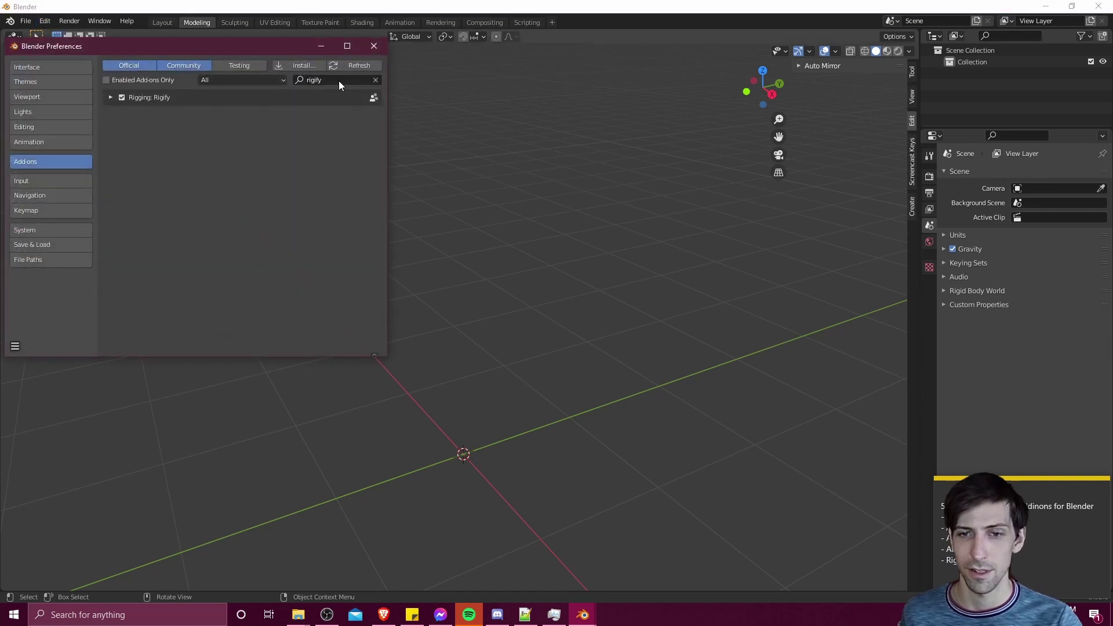
left_click(374, 45)
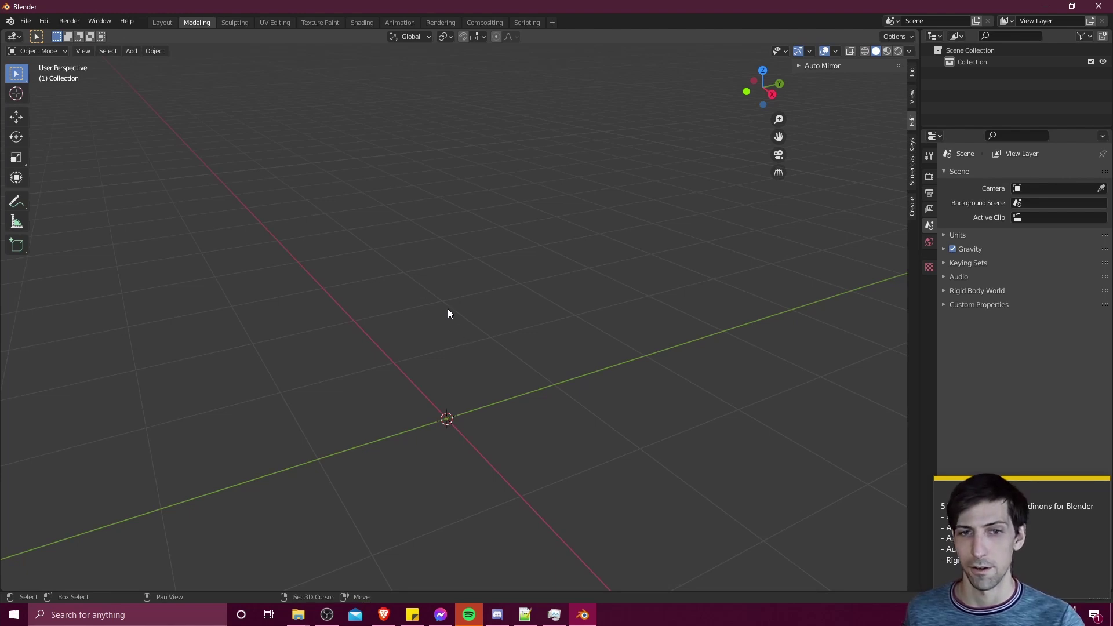
- Add a Human metarig from the Add menu, then delete it
key("shift+a")
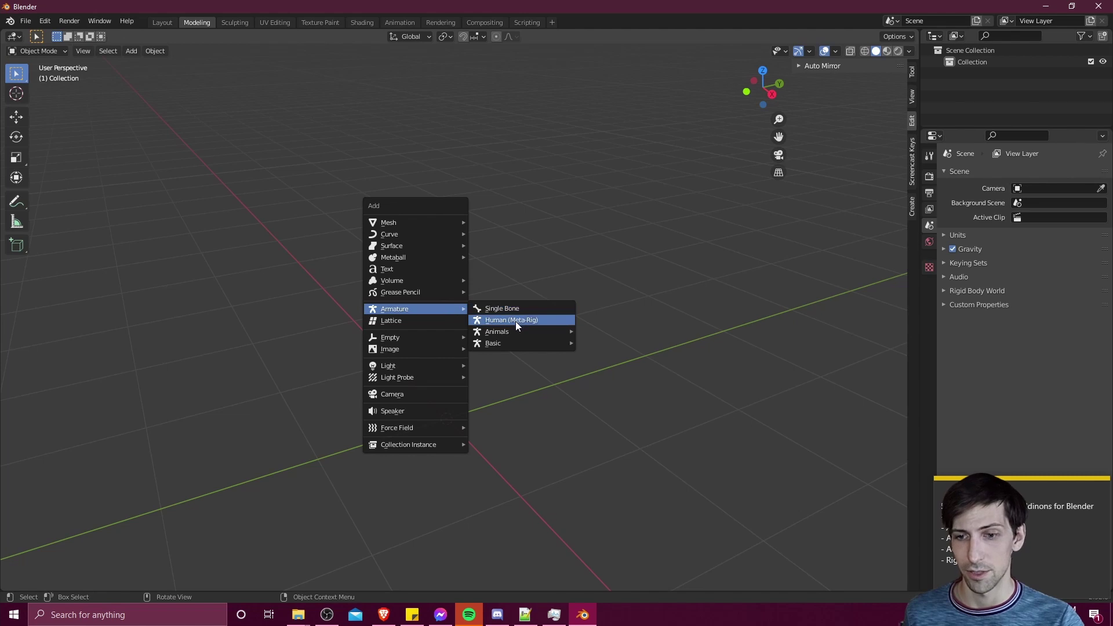
mouse_move(518, 334)
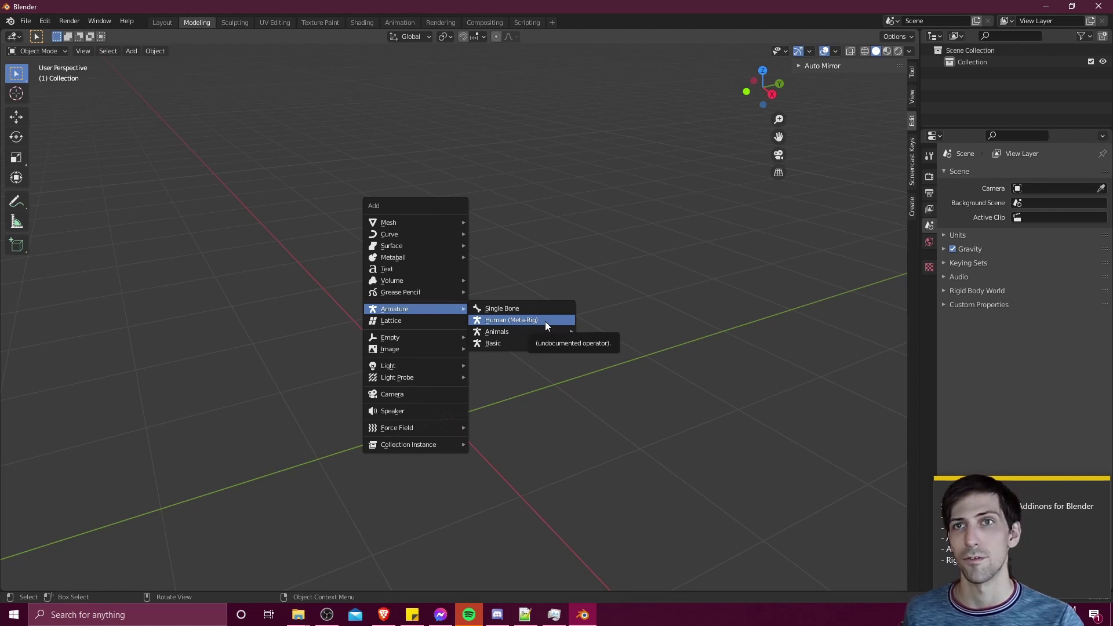
left_click(545, 321)
key("Delete")
- Add the Basic Human meta-rig at the origin and view it from the front
key("shift+a")
mouse_move(467, 215)
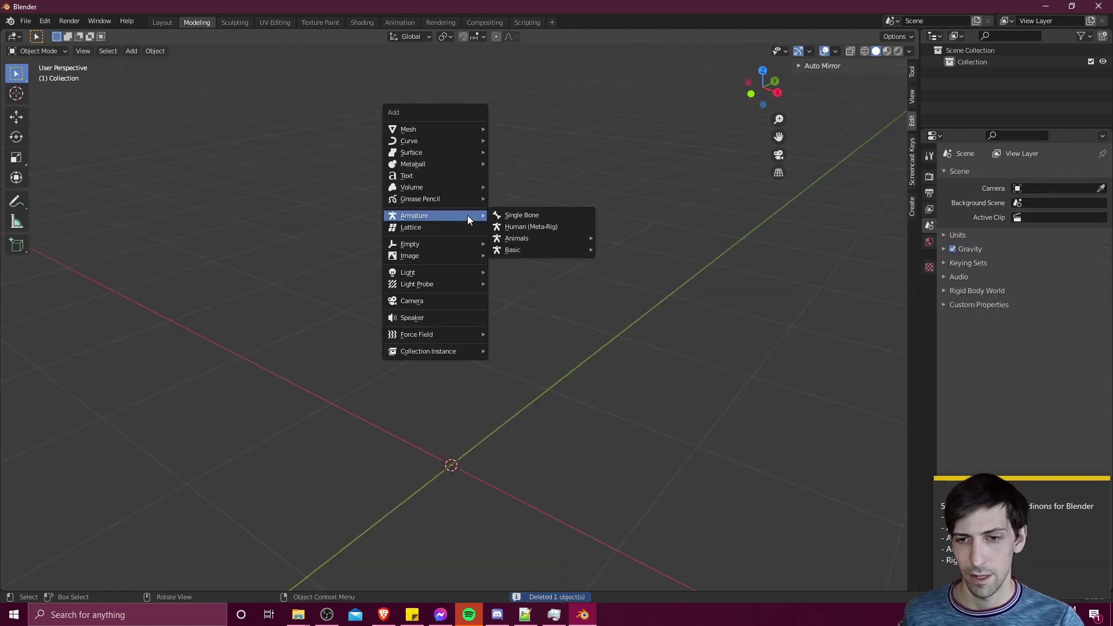
mouse_move(537, 250)
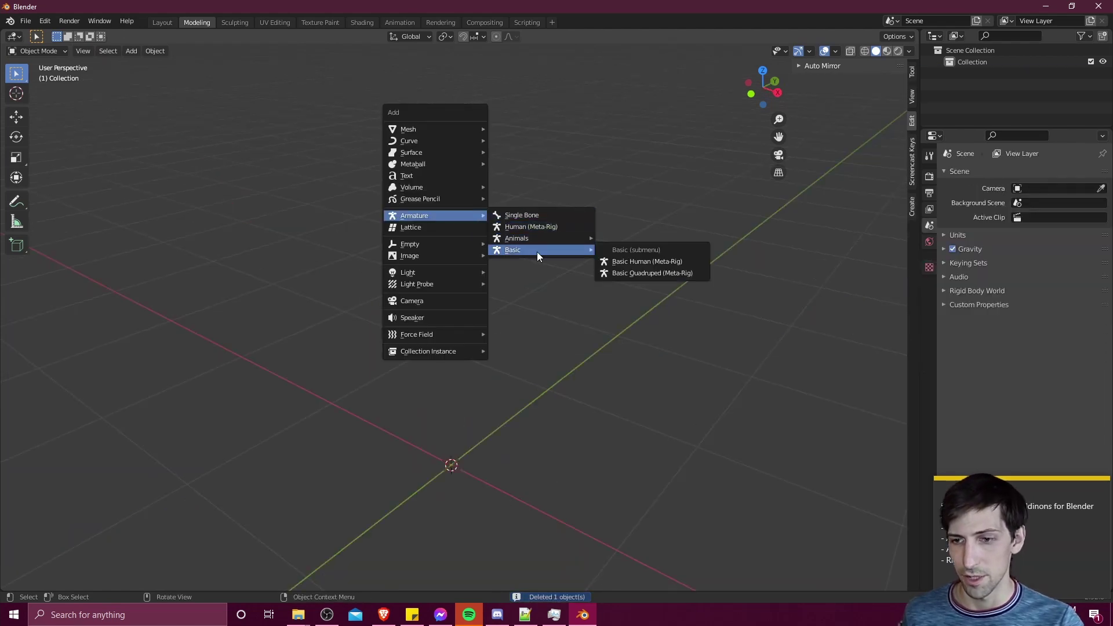
left_click(616, 263)
middle_click_drag(583, 341, 478, 179)
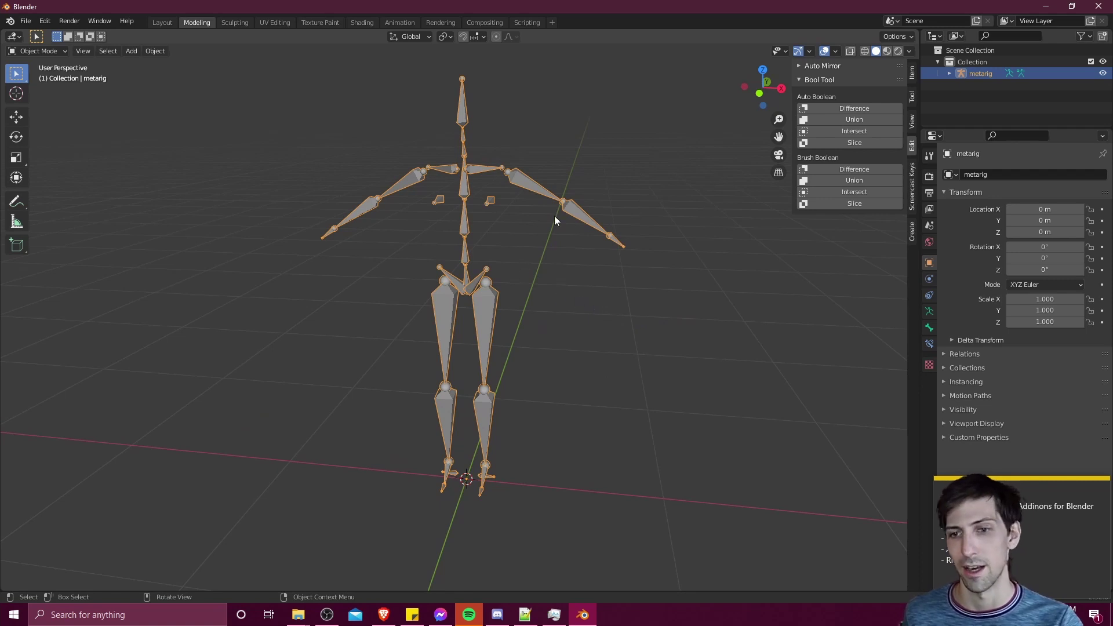
middle_click_drag(620, 221, 527, 253)
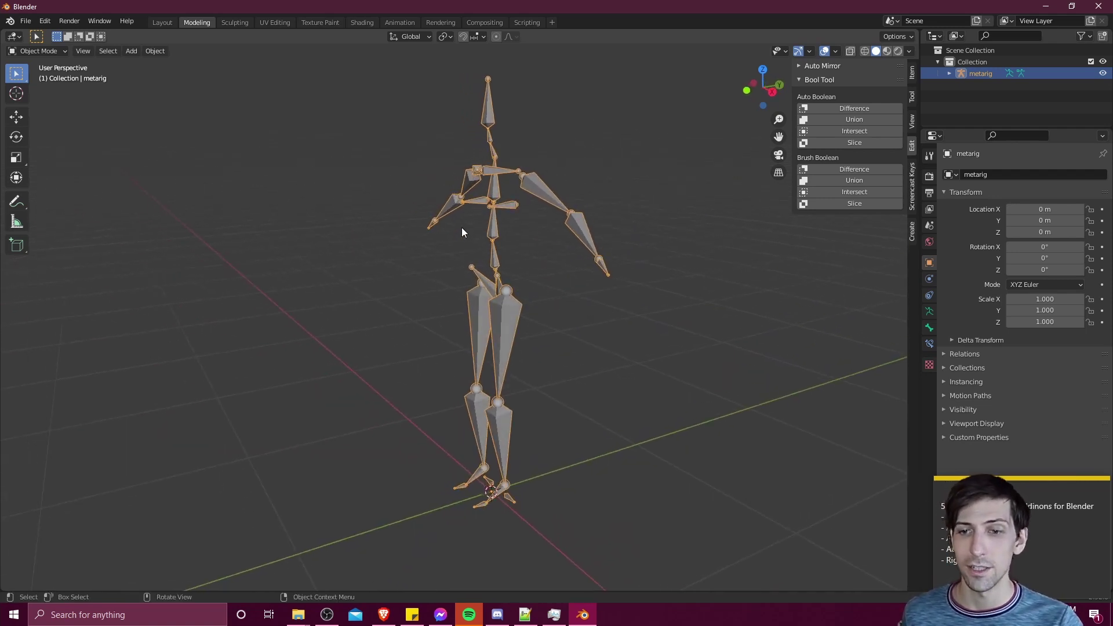
middle_click_drag(461, 234, 540, 237)
mouse_move(479, 283)
middle_mouse_down()
mouse_move(520, 297)
mouse_move(458, 292)
mouse_move(489, 270)
middle_mouse_up()
middle_click_drag(535, 313, 553, 236)
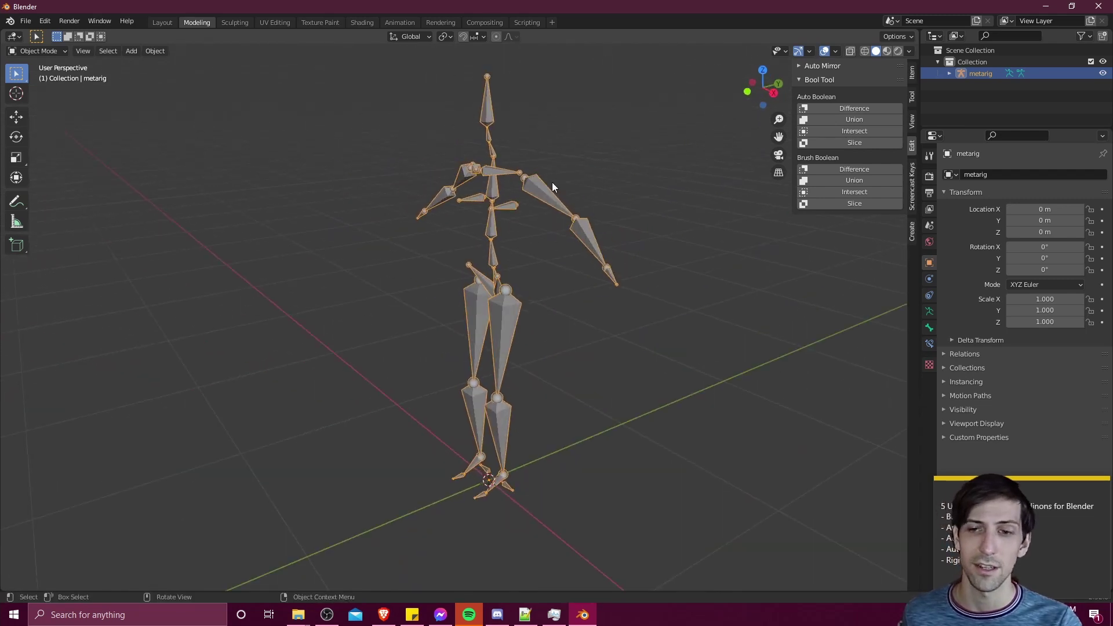
middle_click_drag(509, 334, 614, 277)
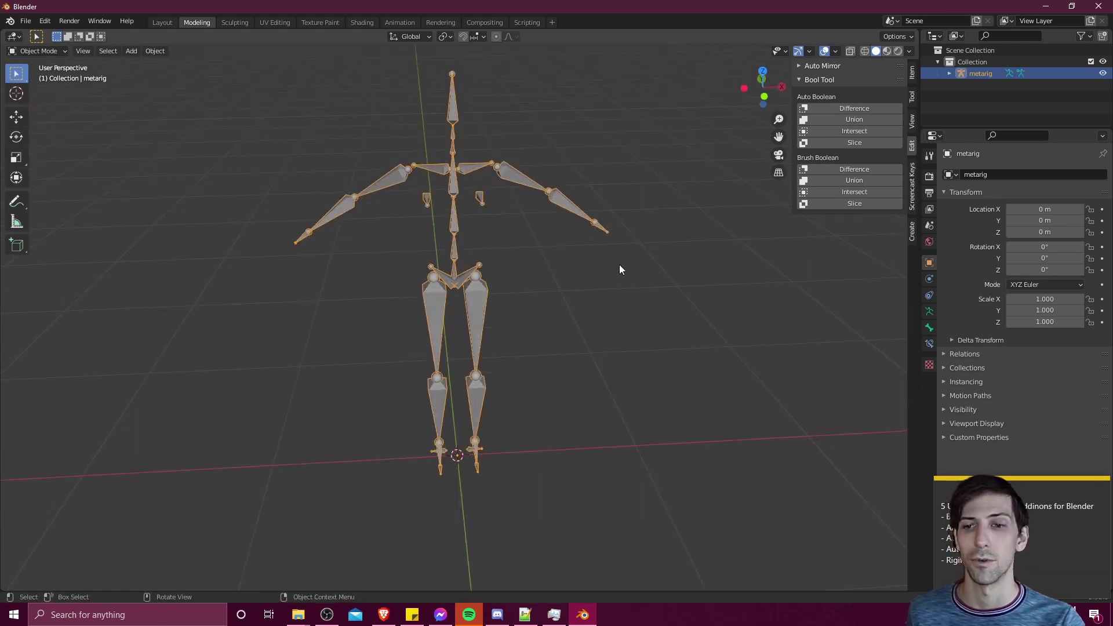
mouse_move(620, 264)
middle_mouse_down()
mouse_move(514, 254)
mouse_move(522, 285)
mouse_move(537, 264)
mouse_move(606, 260)
middle_mouse_up()
key("KP_4")
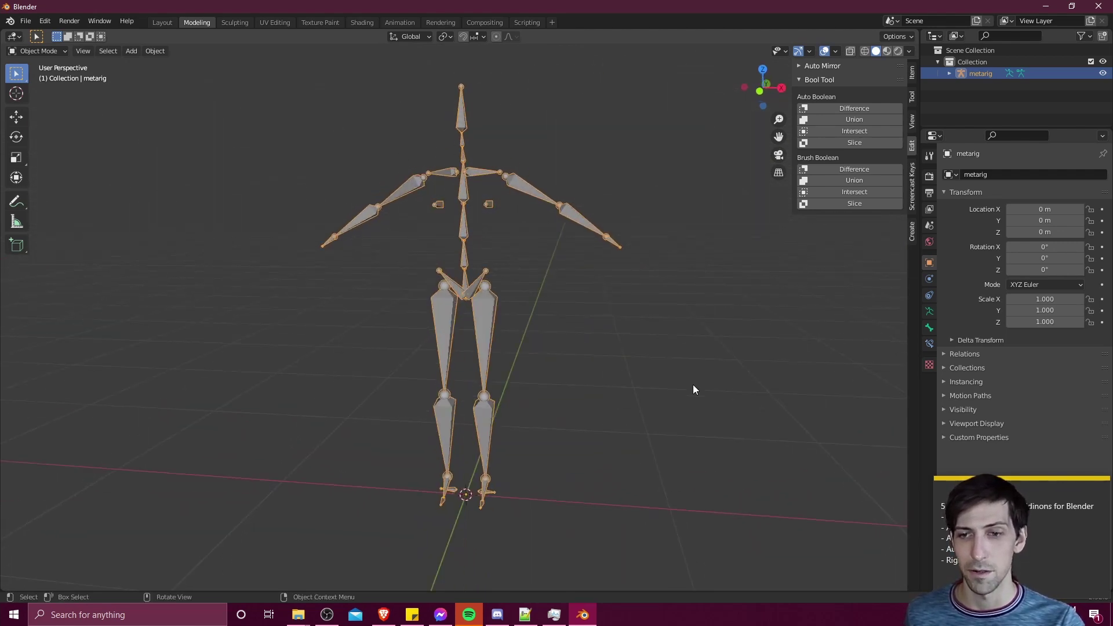
middle_click_drag(660, 393, 461, 237)
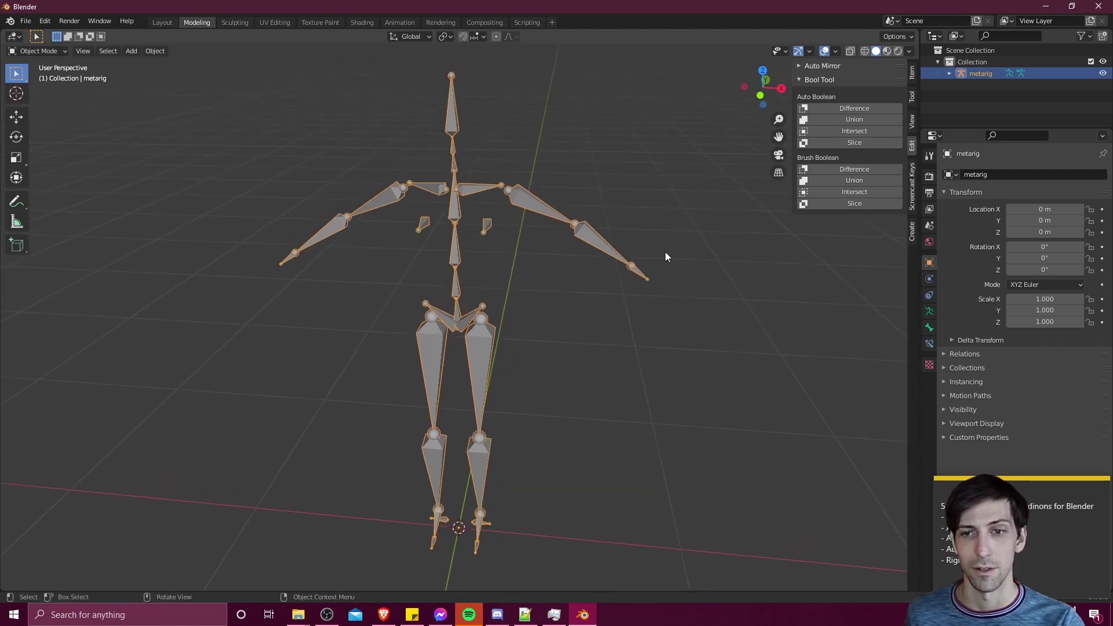
middle_click_drag(665, 251, 530, 279)
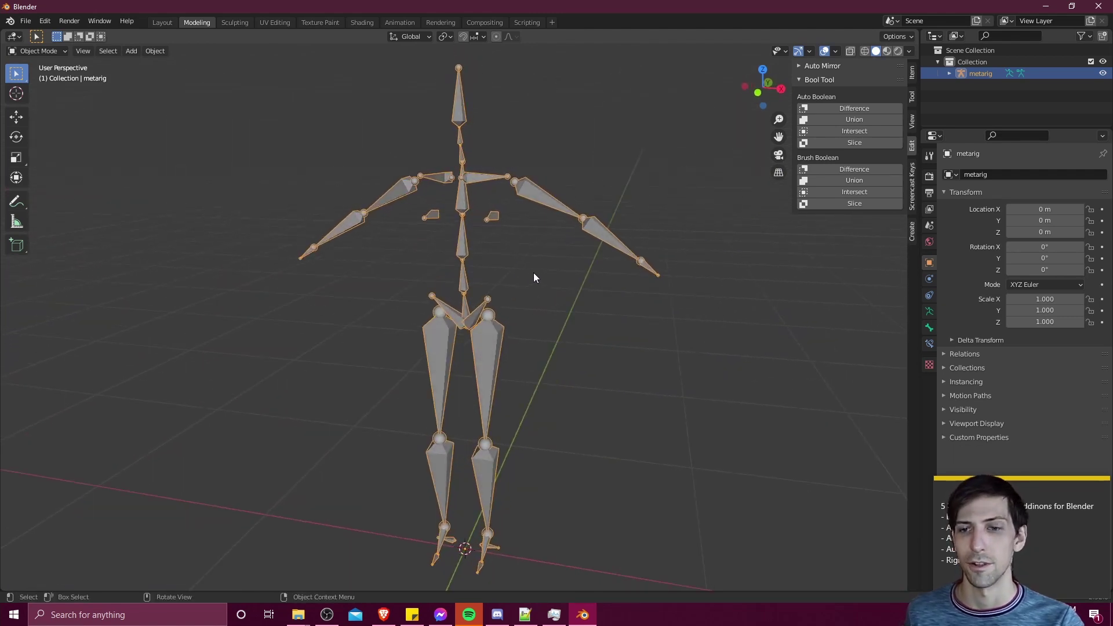
middle_click_drag(512, 259, 455, 177)
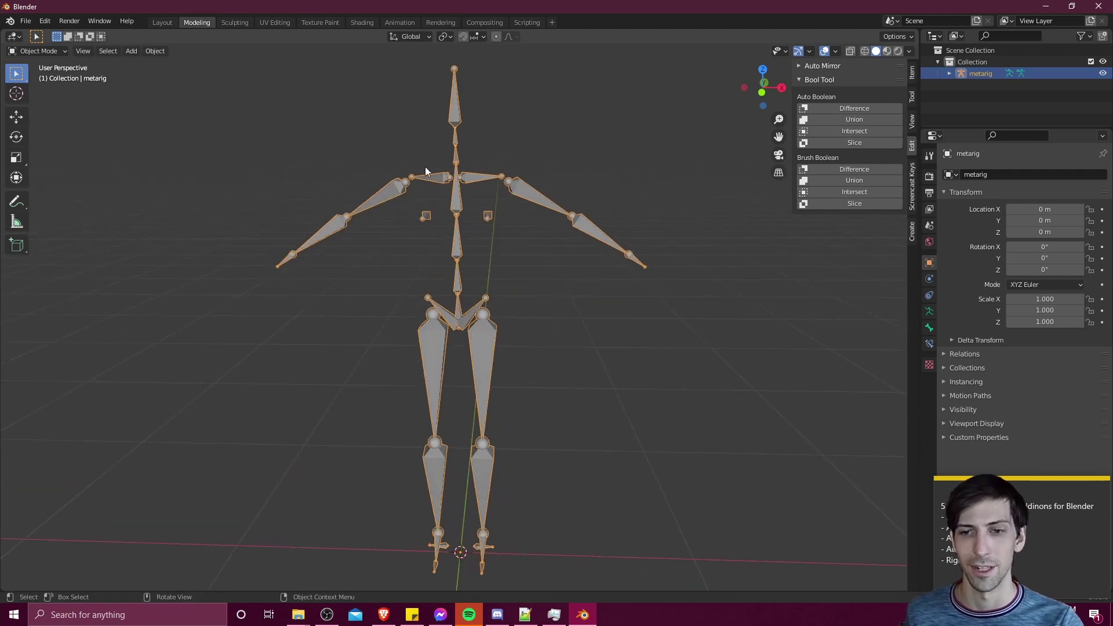
middle_click_drag(536, 208, 495, 285)
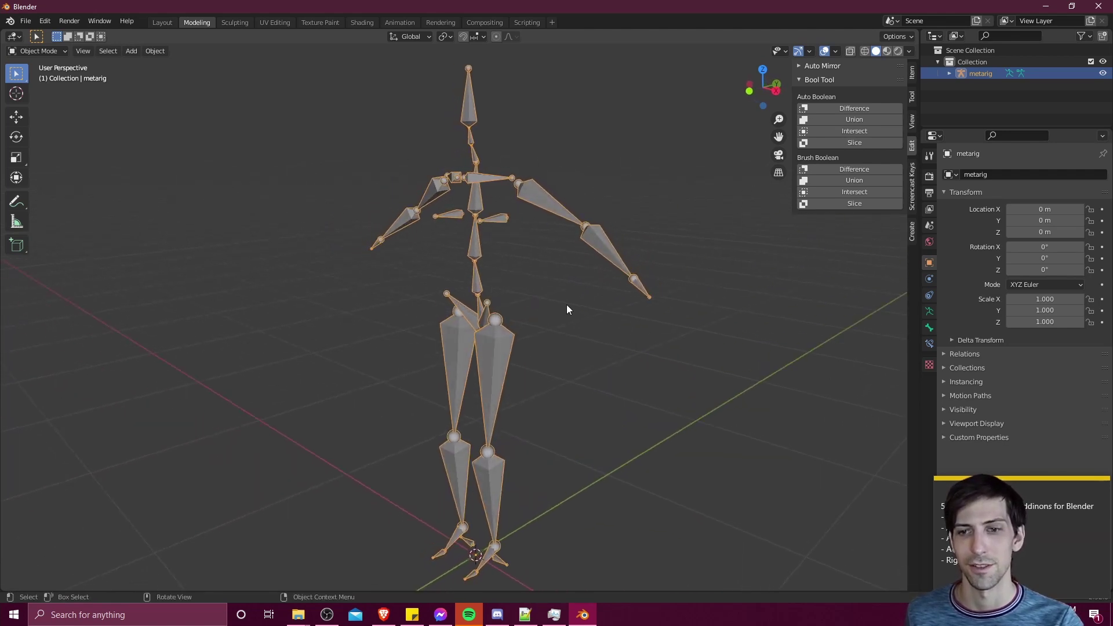
middle_click_drag(506, 245, 526, 232)
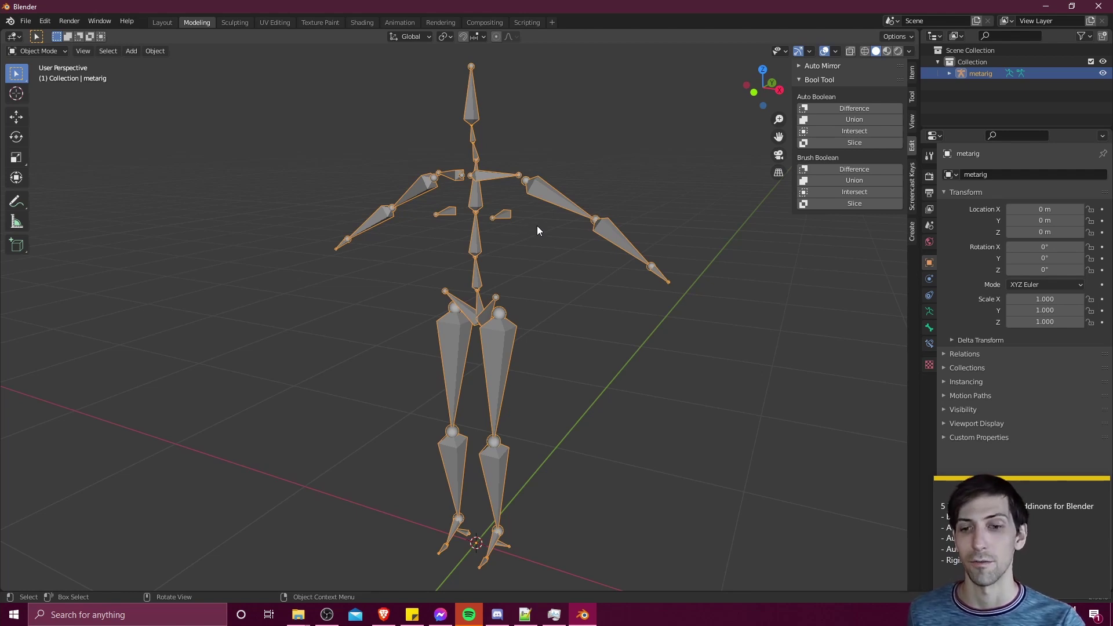
left_click(537, 228)
middle_click_drag(536, 228, 572, 250)
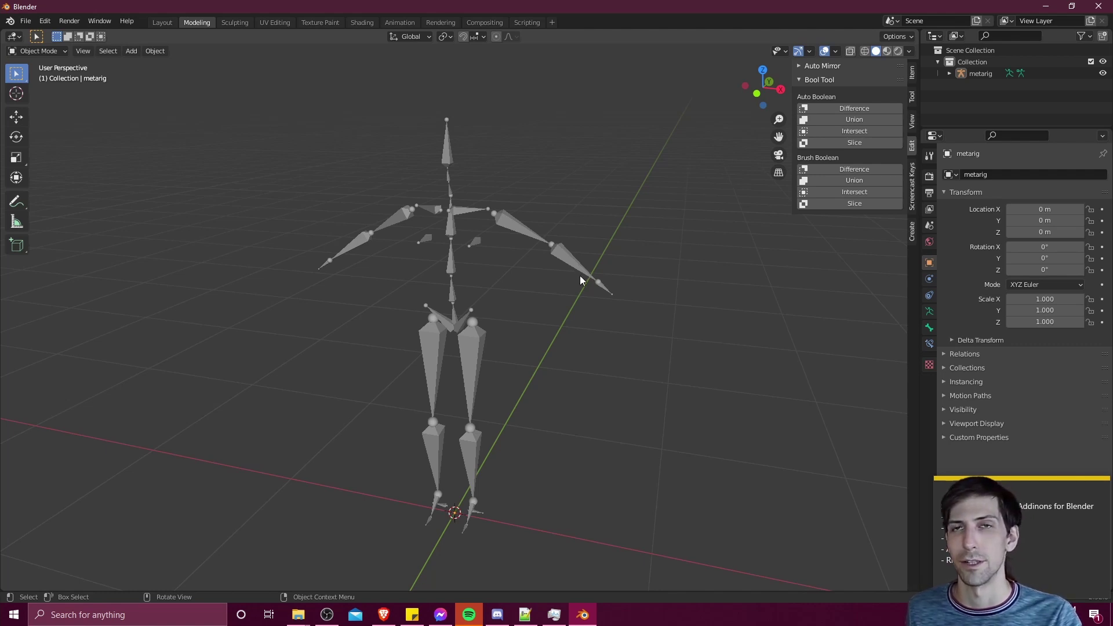
middle_click_drag(569, 301, 562, 300)
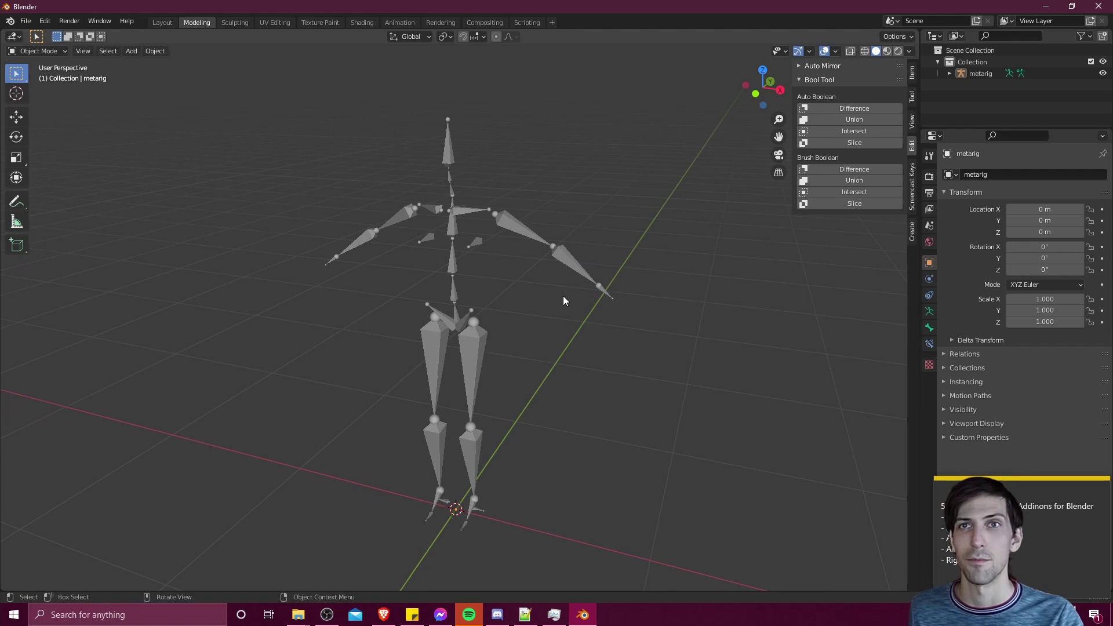